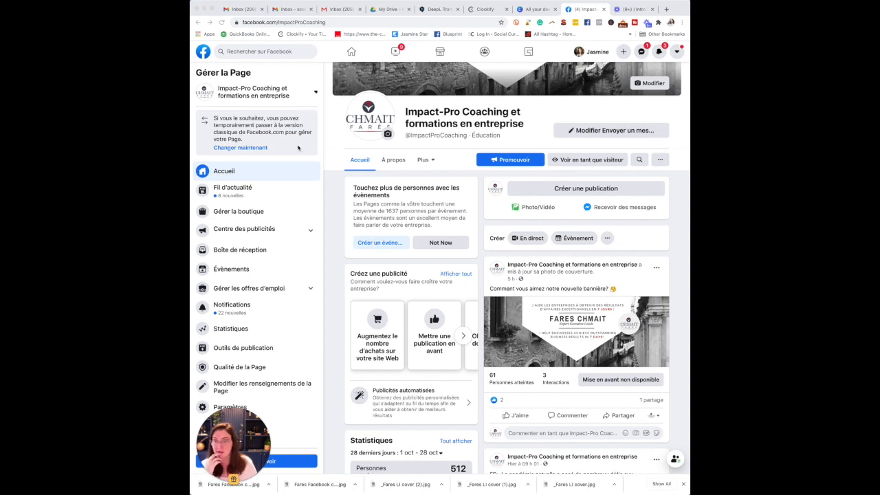
Open the page's shop in Commerce Manager and display the articles in its catalogue
click(265, 212)
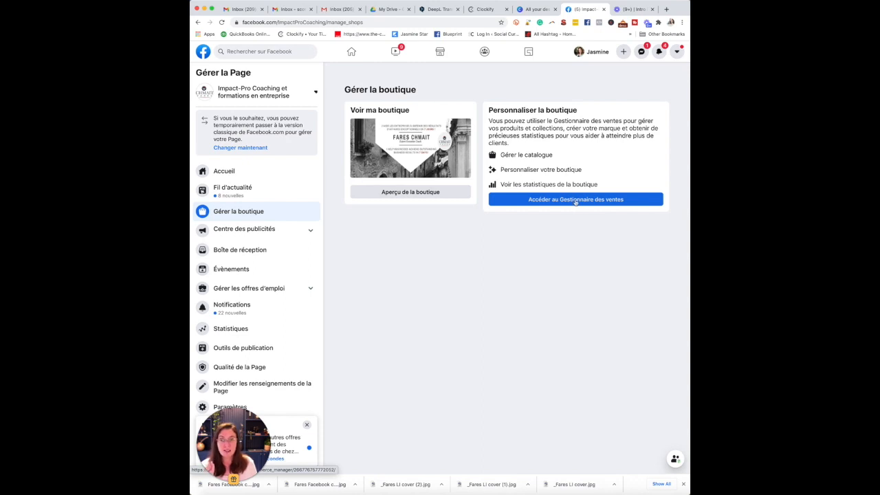
click(574, 200)
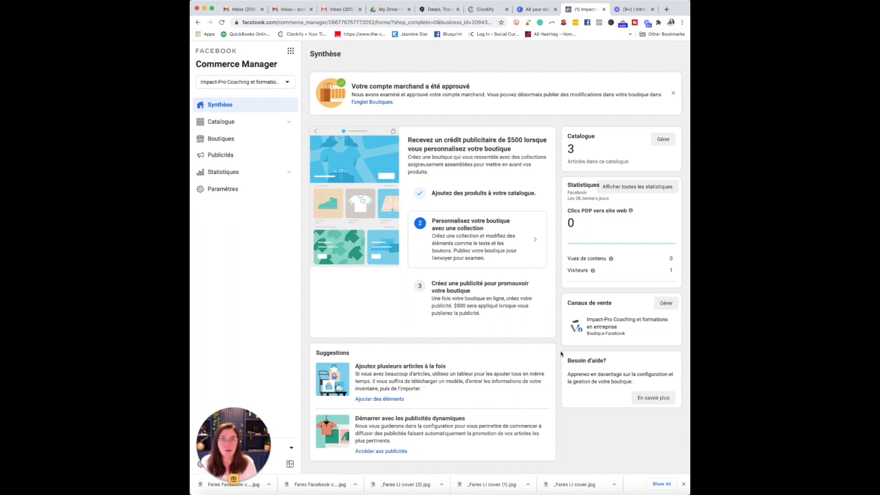
click(265, 122)
click(214, 140)
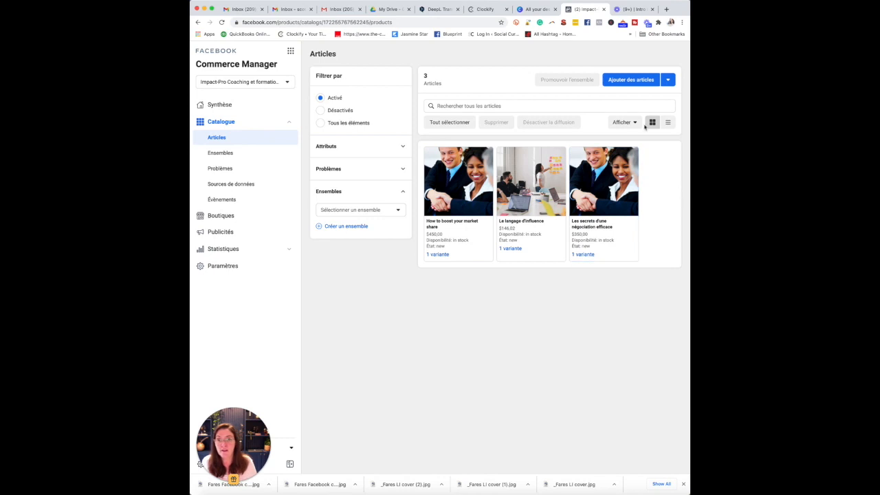
Start adding an article to the catalogue using the manual entry option (Ajouter manuellement)
click(628, 80)
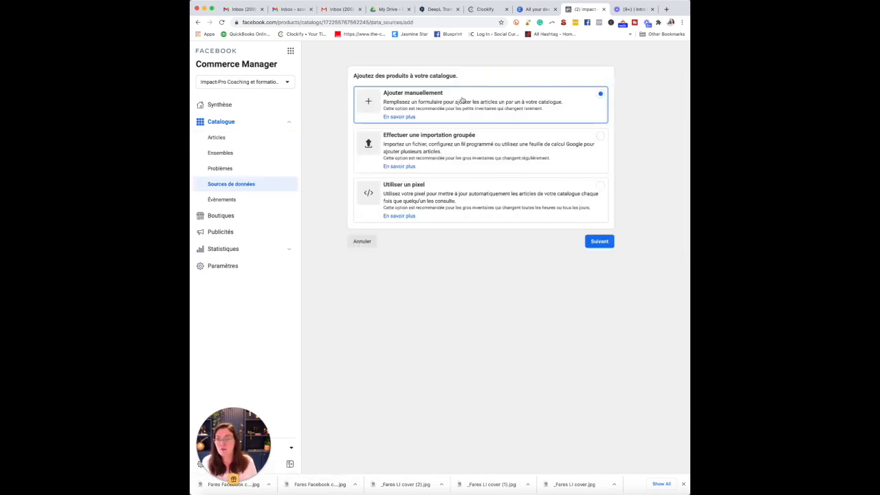
click(463, 101)
click(605, 244)
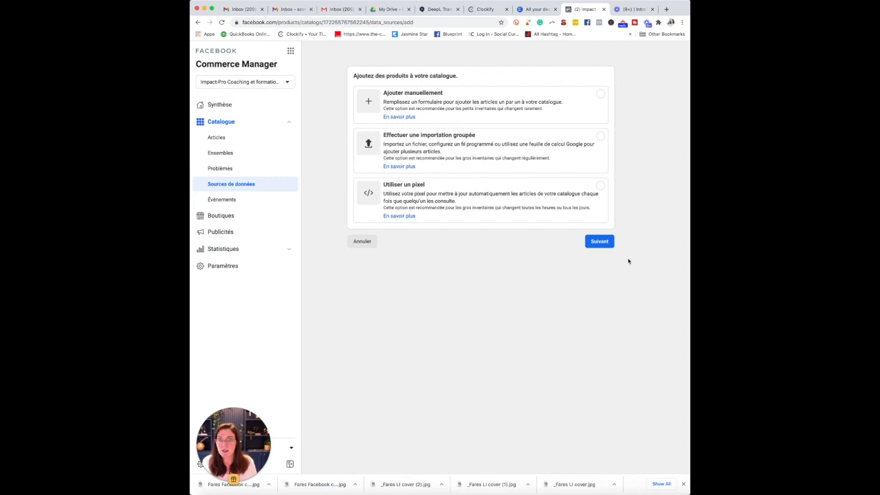
click(605, 246)
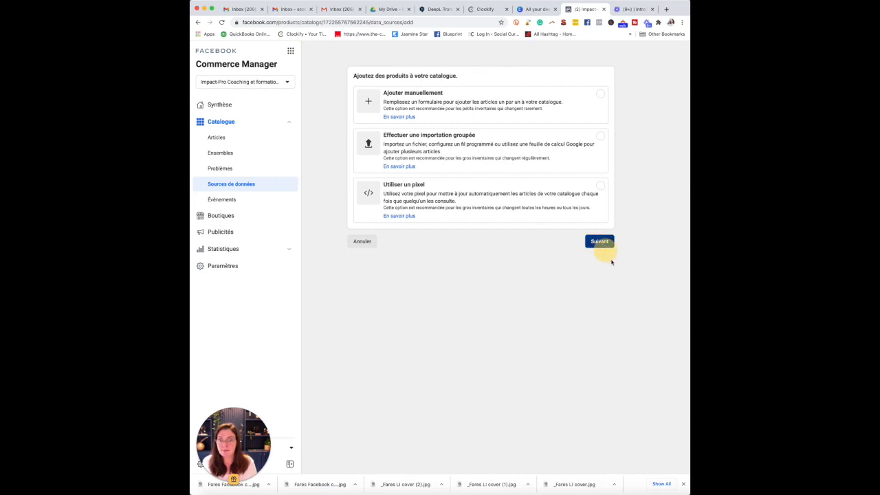
click(600, 94)
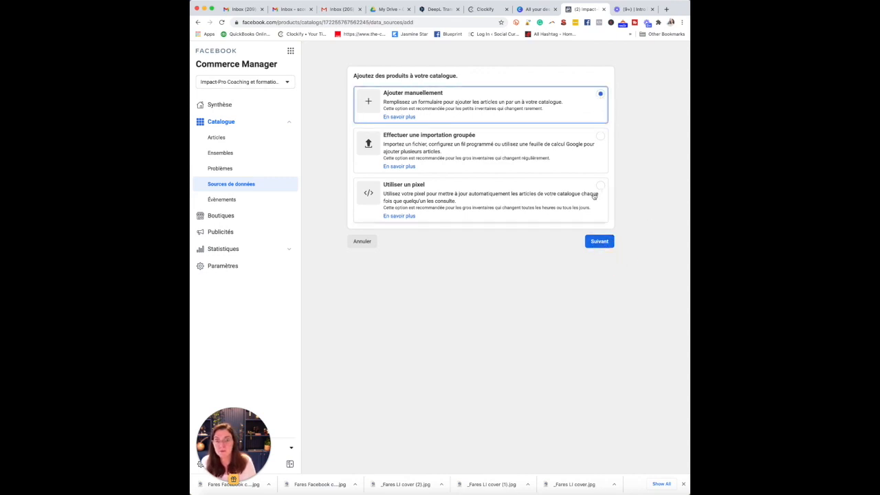
click(599, 241)
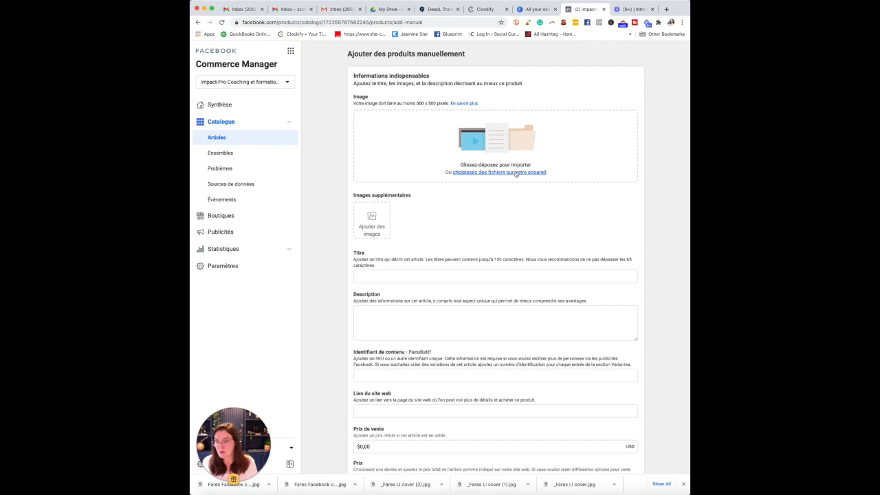
Upload IMG_0401_1-1.jpg from the Downloads folder as the product's main image
click(515, 174)
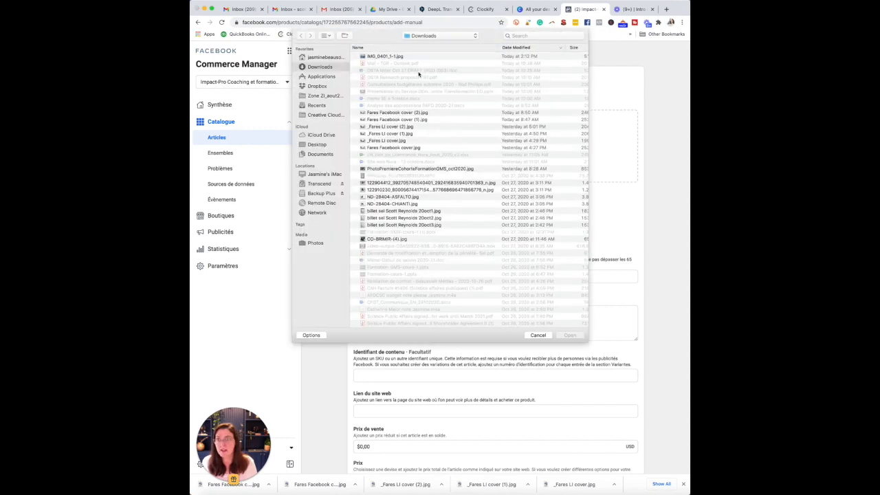
click(394, 55)
click(570, 335)
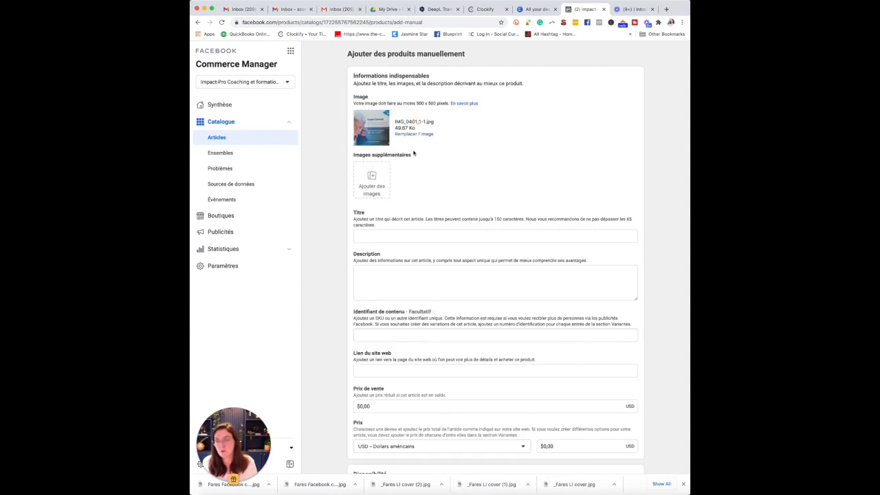
Switch to Finder and rename IMG_0401_1-1.jpg in the Downloads folder as "comment obtenir plus de ventes.jpg"
click(216, 494)
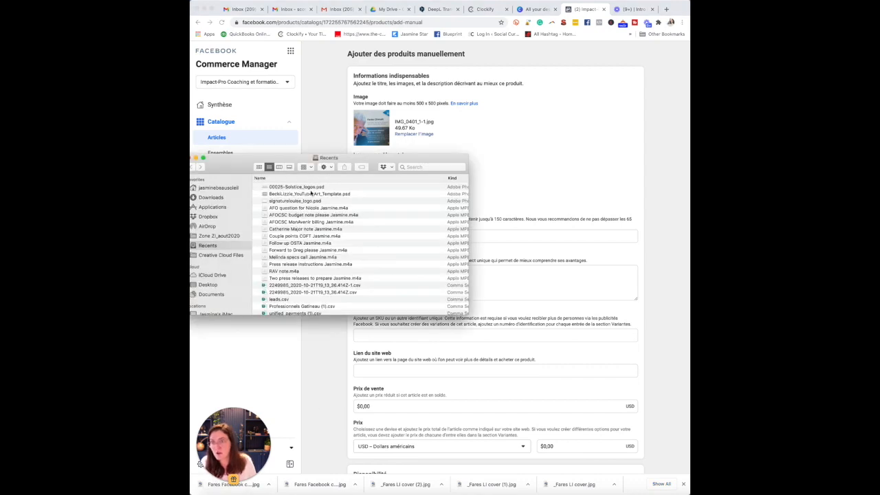
click(210, 197)
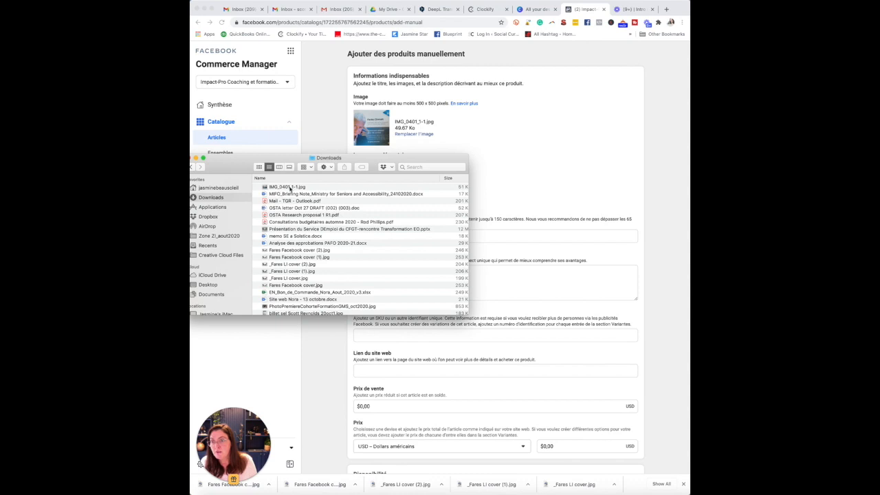
click(289, 188)
click(298, 188)
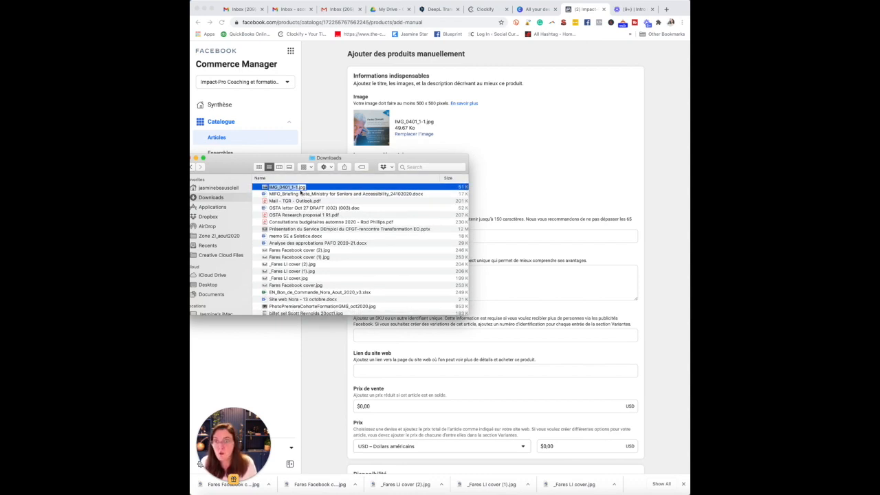
text(comment)
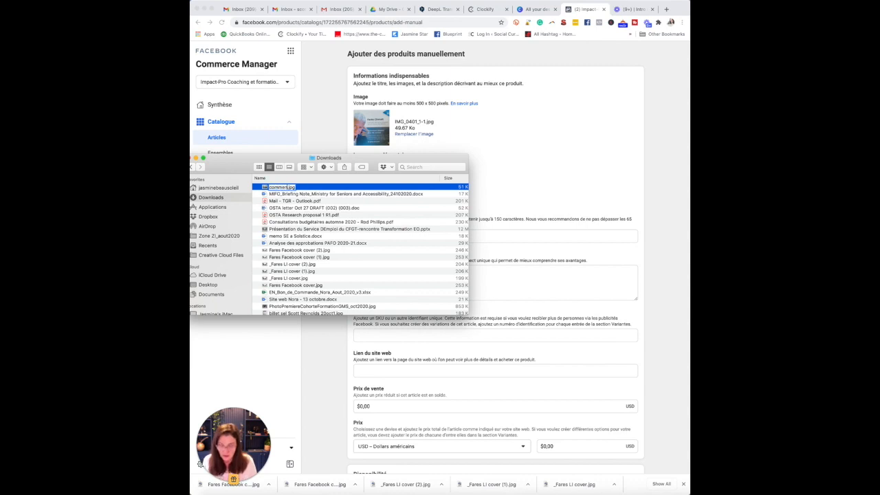
text( obtenir pl)
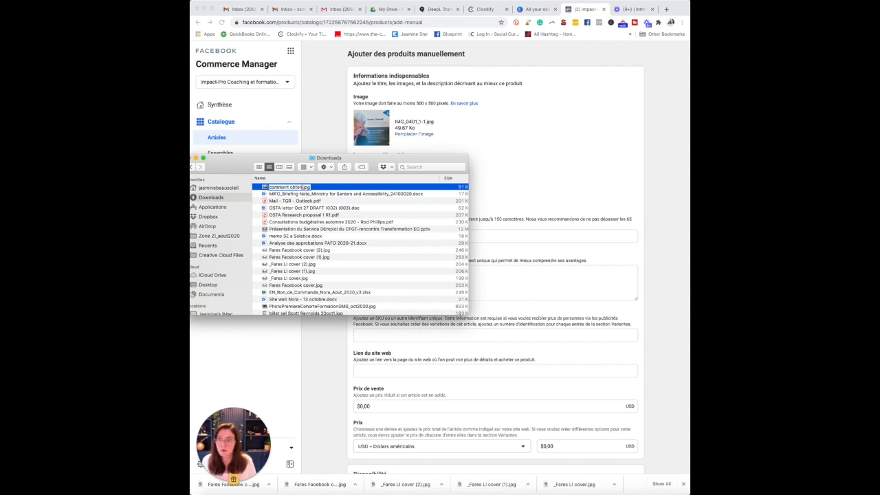
text(us de ventes)
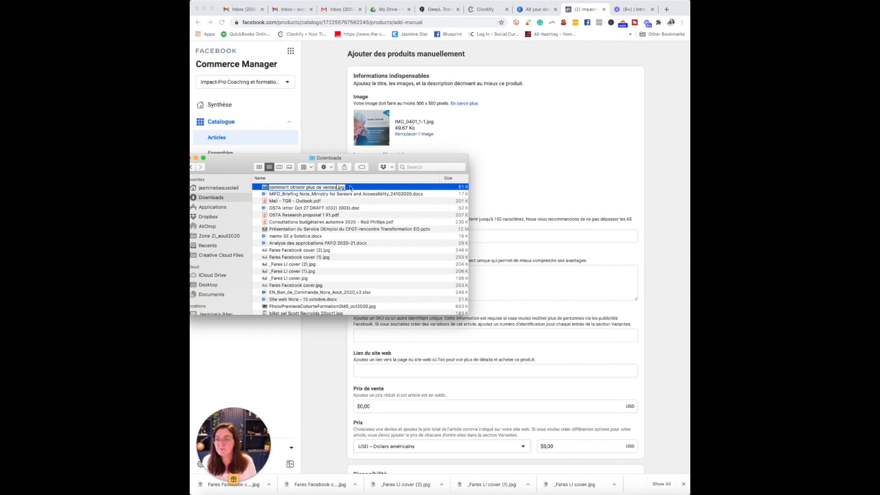
key(Return)
Replace the product's main image with "comment obtenir plus de ventes.jpg" from the Downloads folder
click(402, 135)
click(402, 136)
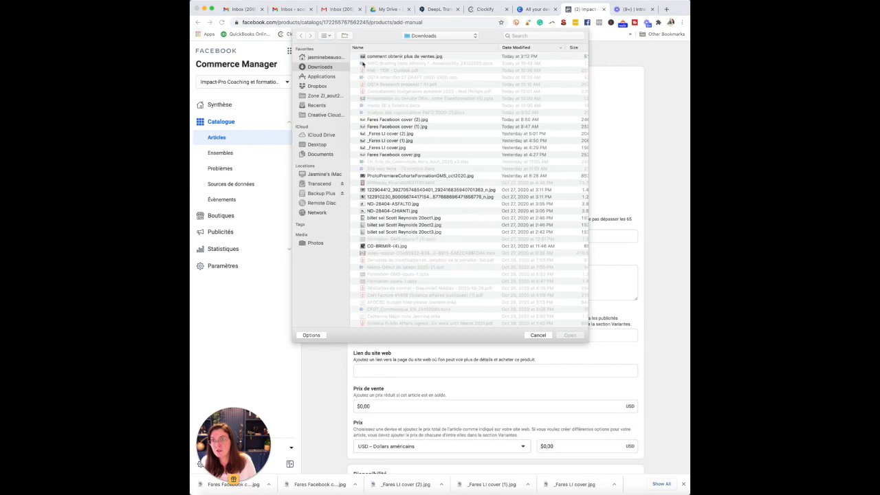
click(375, 57)
click(575, 335)
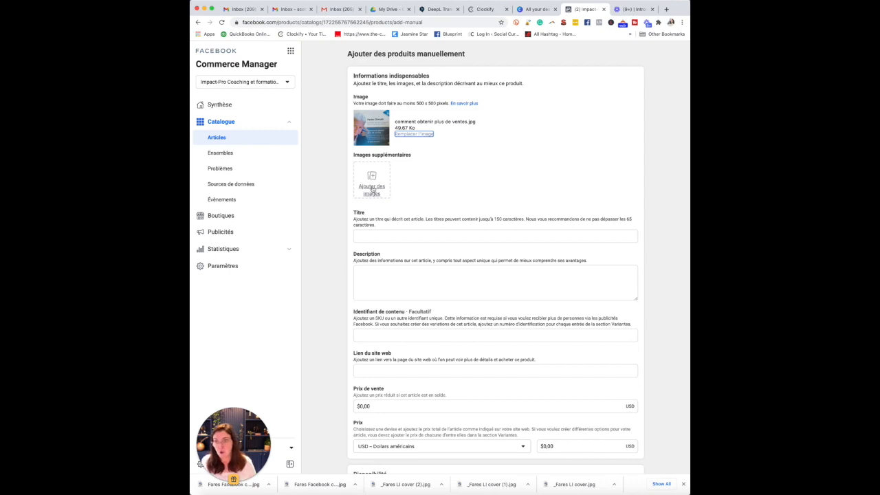
Enter "Comment Obtenir Plus de Ventes" as the product title
click(374, 237)
text(Codmm)
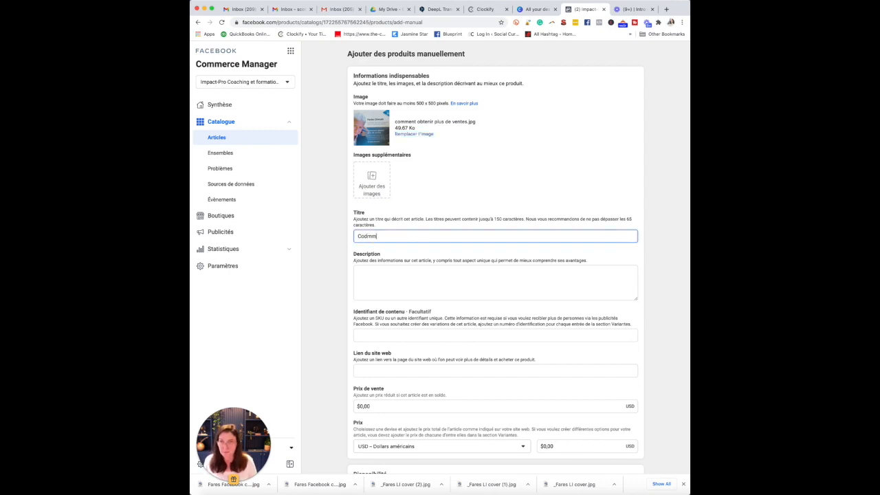
key(BackSpace)
key(BackSpace)
key(BackSpace)
key(BackSpace)
text(omm)
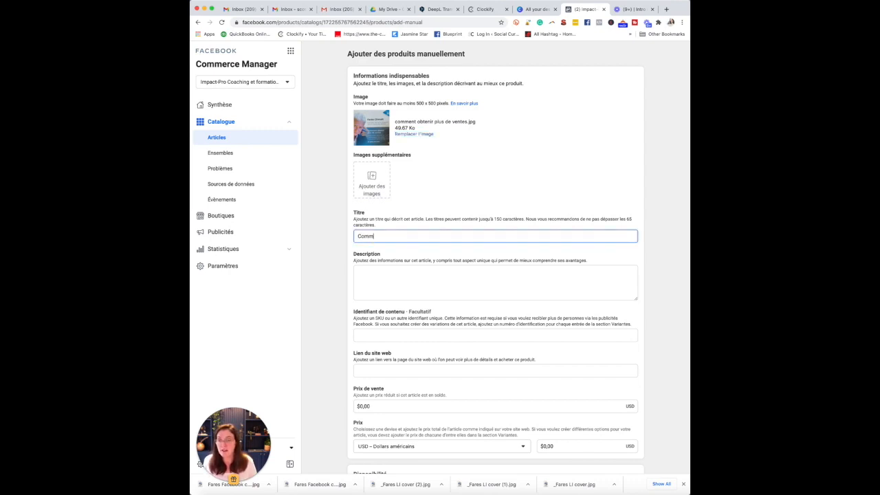
text(ent )
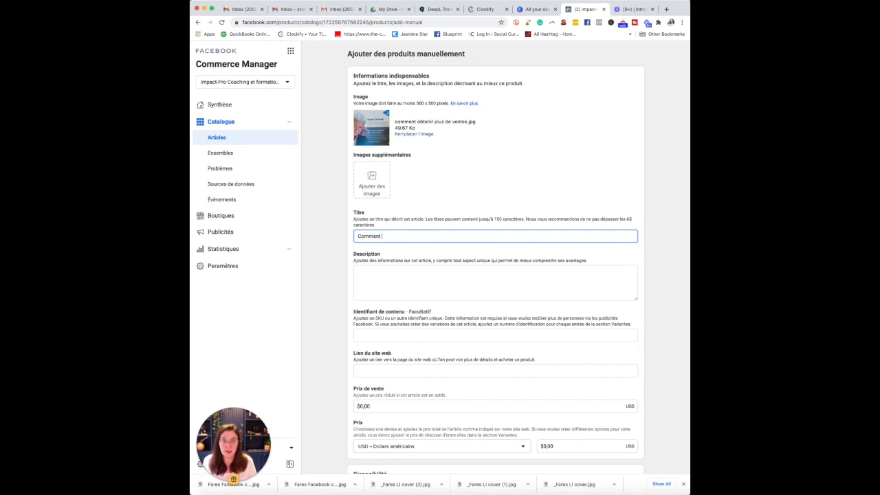
text(O)
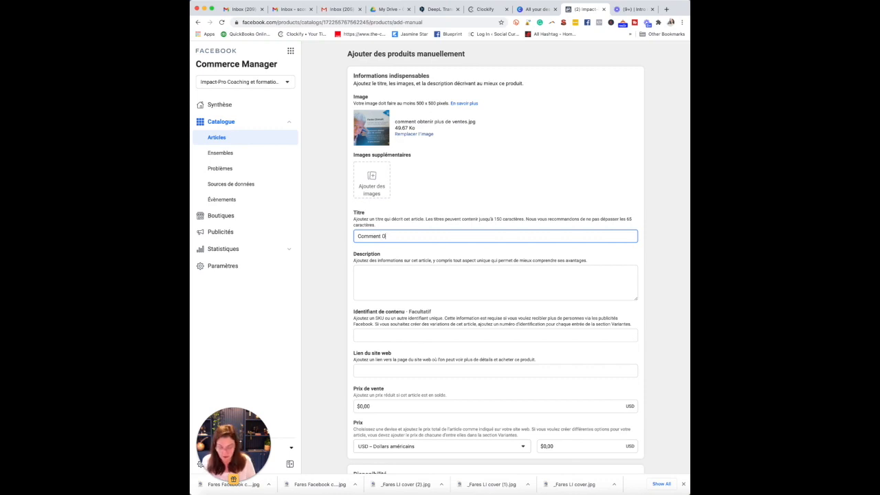
text(btenir P)
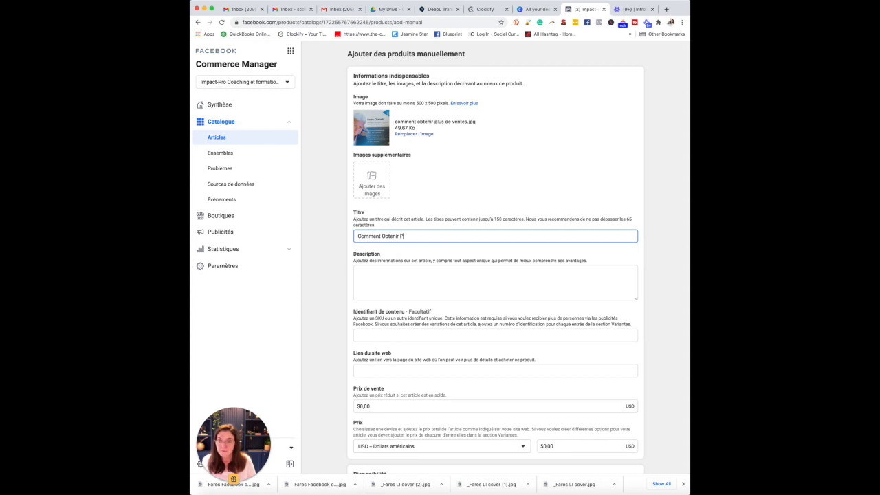
text(lus de Ventes)
key(Tab)
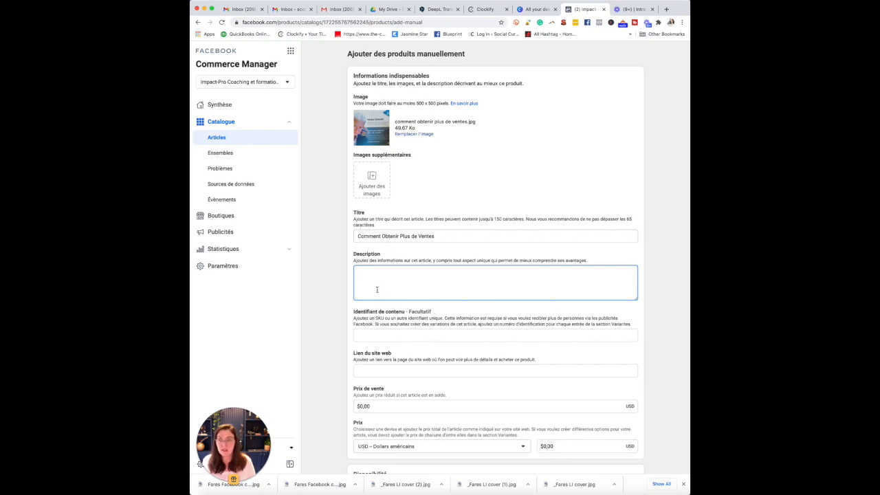
Begin the product description with "Ceci est une formation en ligne où vous apprendrez comment repérer les opportunités"
text(Ceci est une for)
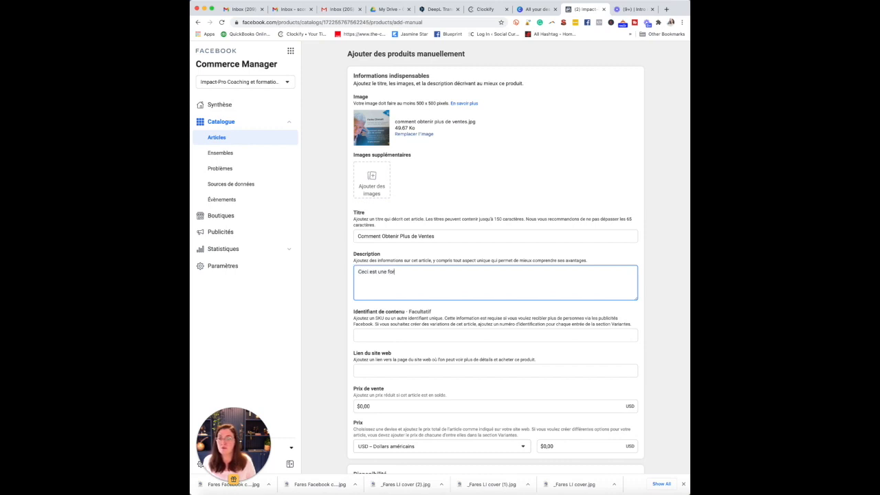
text(mation oùn lig)
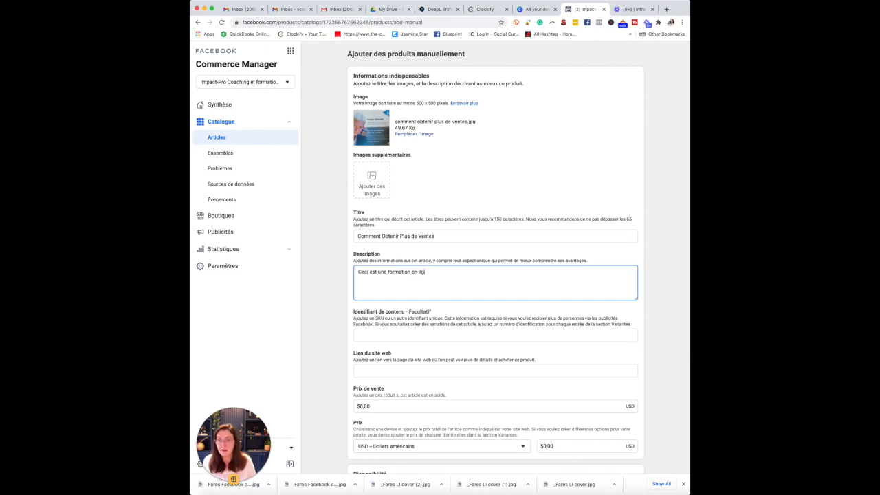
text(ne où vous apprend)
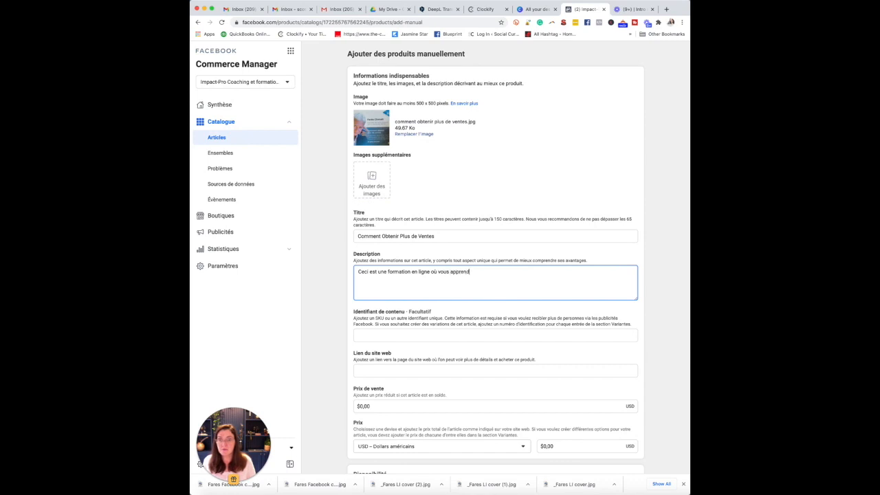
text(rez comment repérer les opportunités et comment)
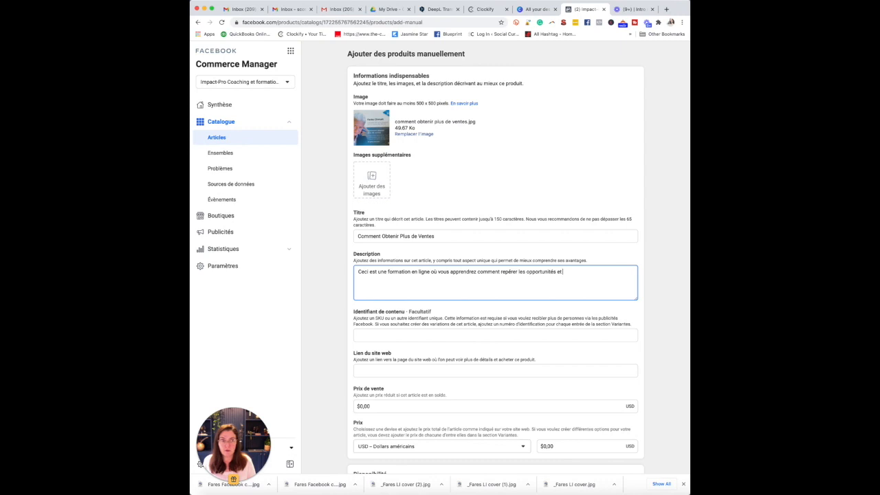
text( penser autre)
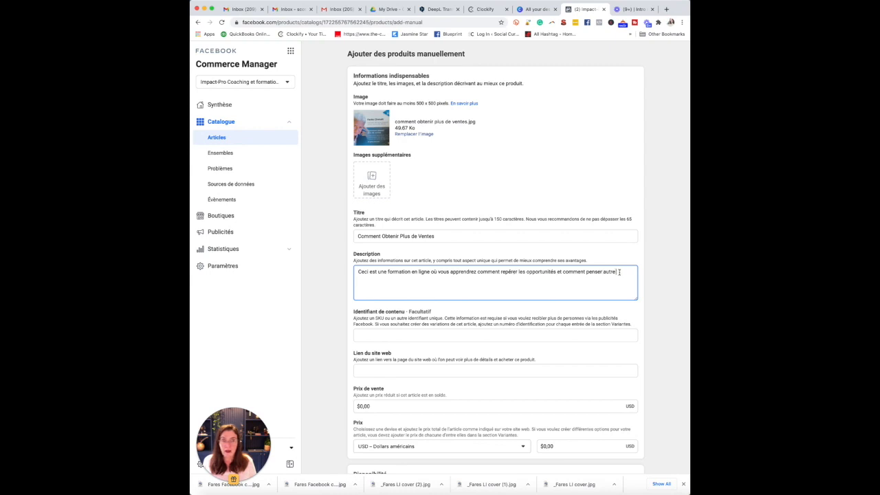
drag(618, 272, 557, 272)
key(BackSpace)
text(.)
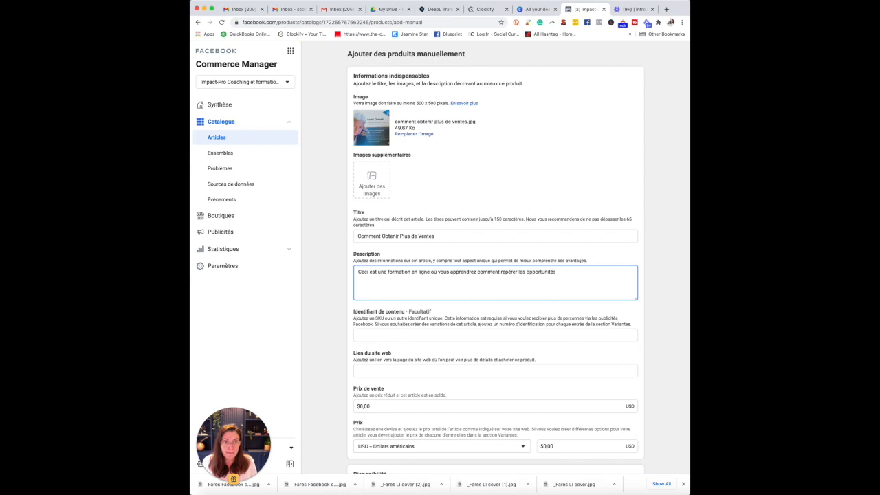
Continue the product description with ", être un communicateur hors pair afin de"
text(, )
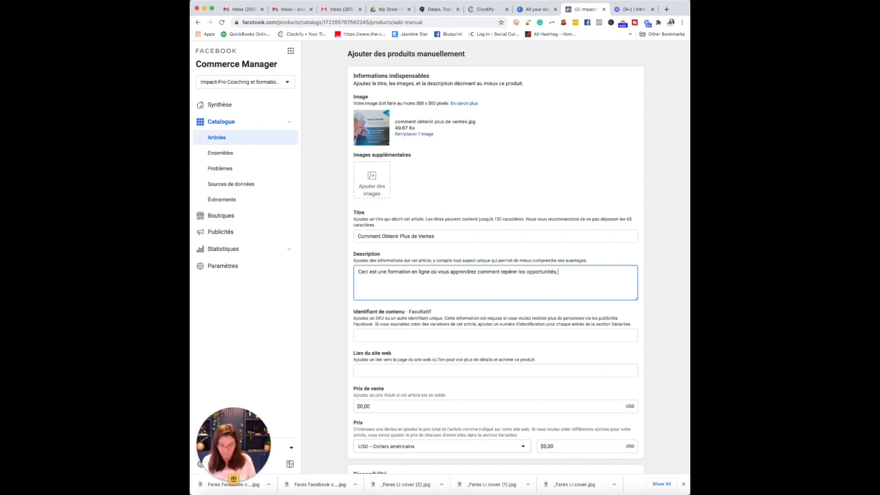
text(étre un c)
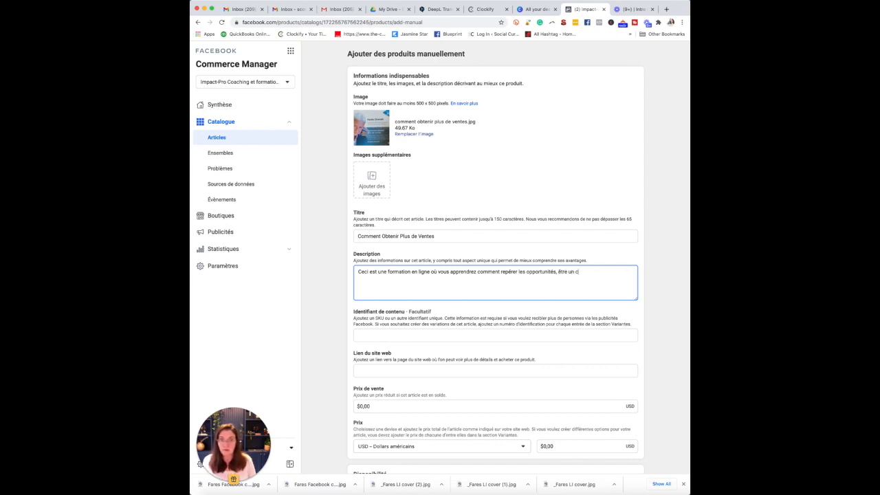
text(ommuni)
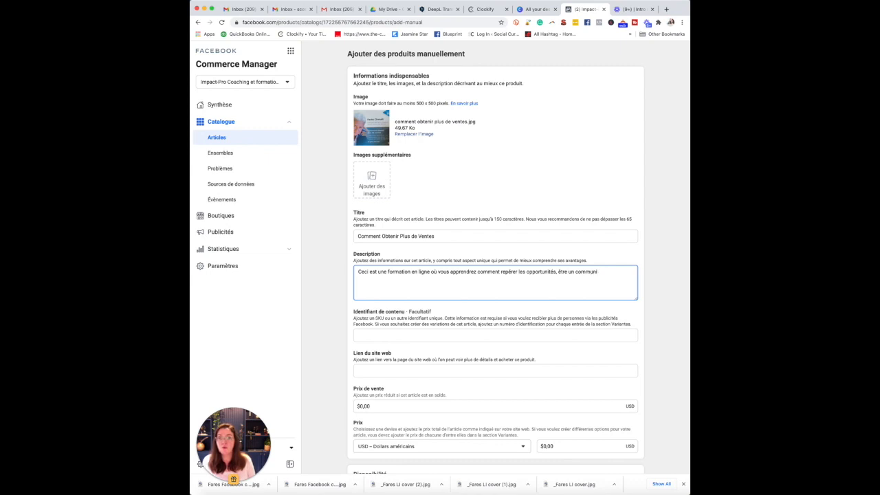
text(cateur hors pair afin de)
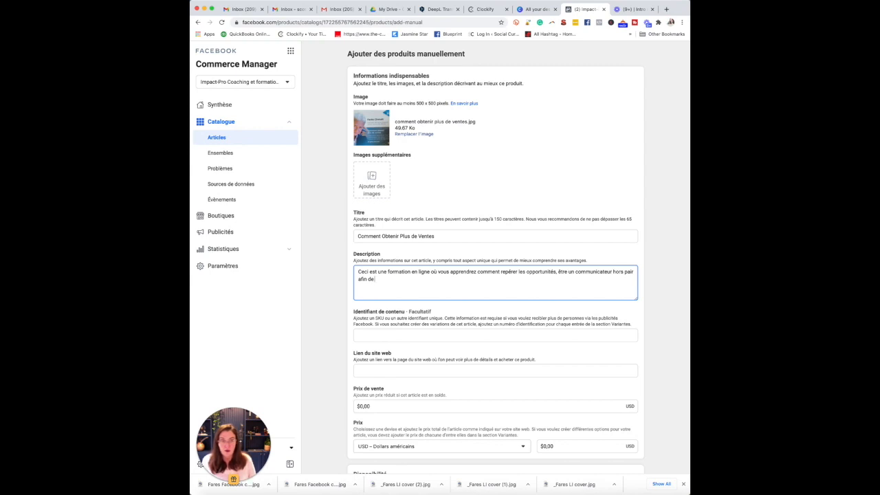
text(devenir)
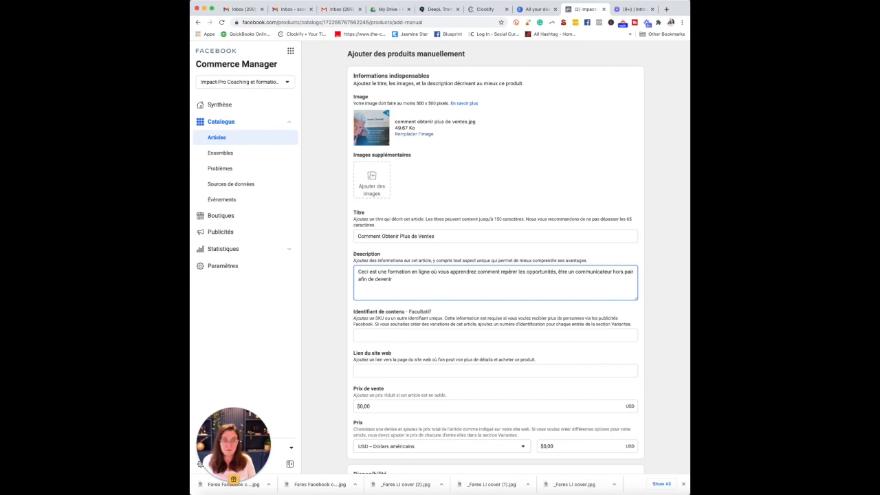
text( u)
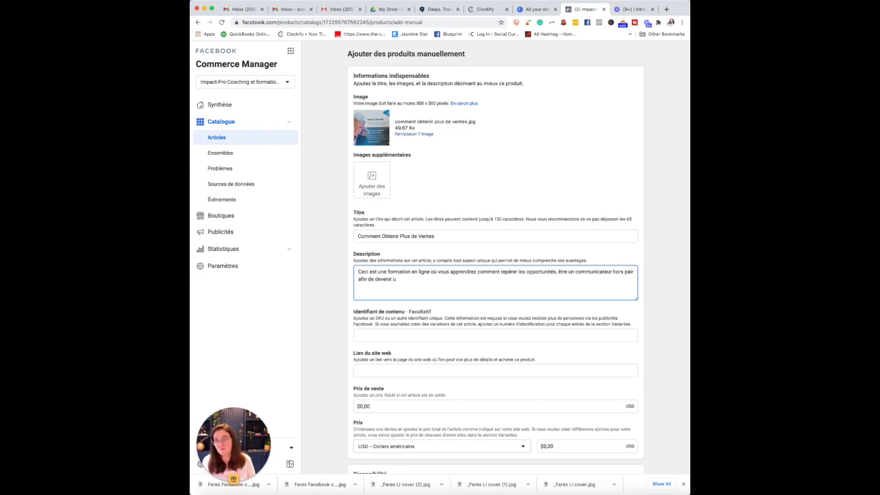
key(BackSpace)
key(BackSpace)
key(BackSpace)
key(BackSpace)
Finish the product description with "vous assurer d'avoir de meilleurs résultats de ventes."
text(vous assurer)
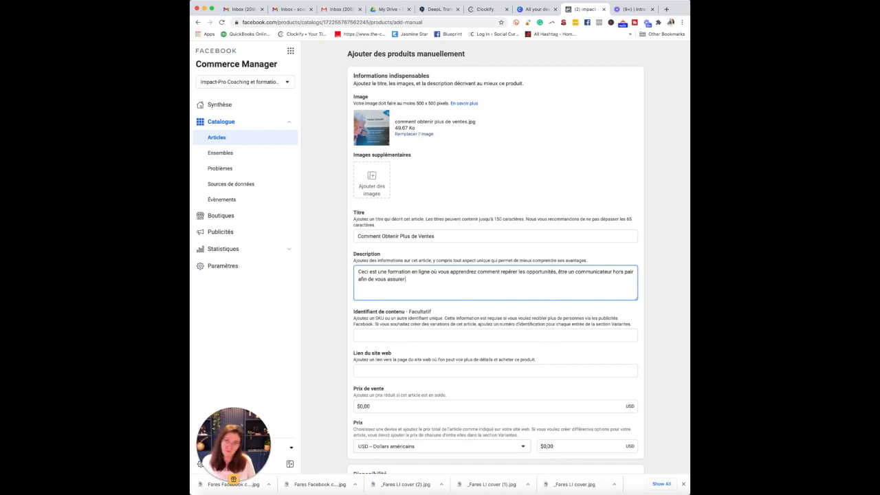
text( d'ob)
key(BackSpace)
key(BackSpace)
text(av)
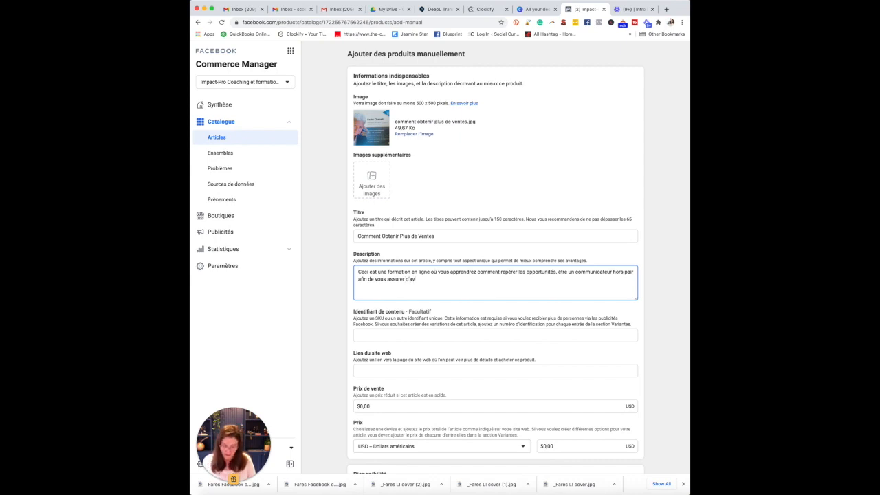
text(oir de meilleurs)
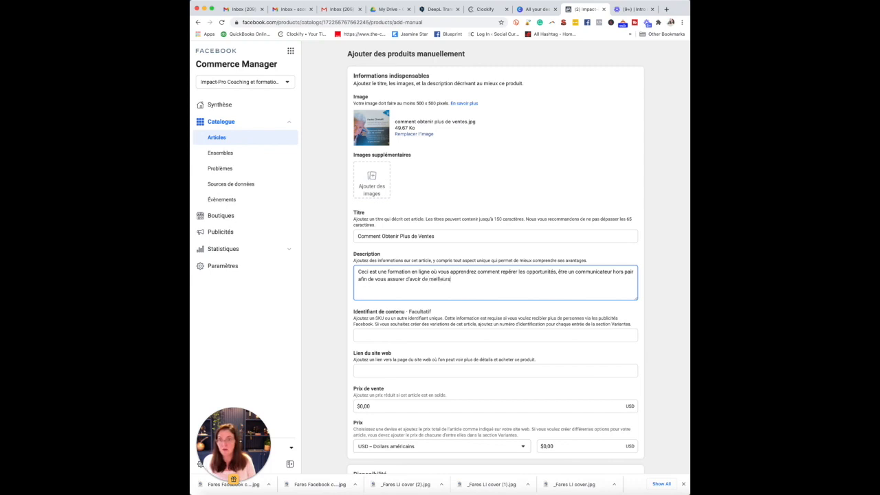
text( résultats de ventes.)
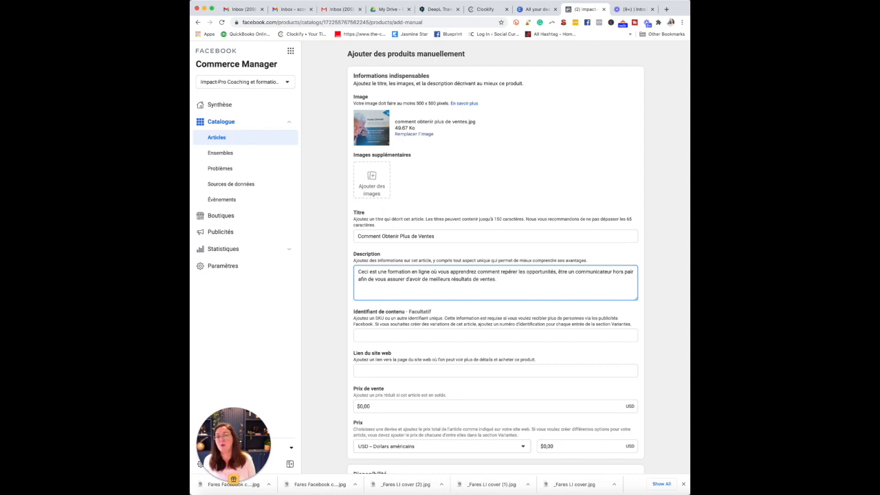
scroll(584, 274, down, 1)
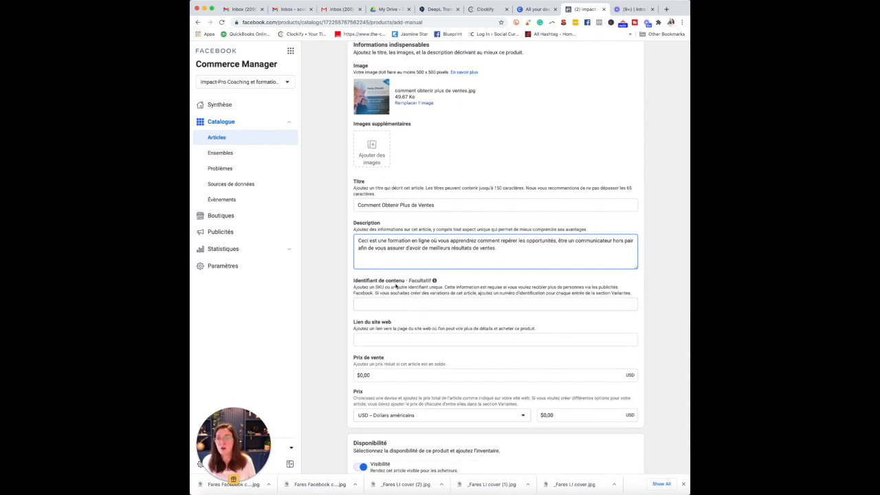
text(.)
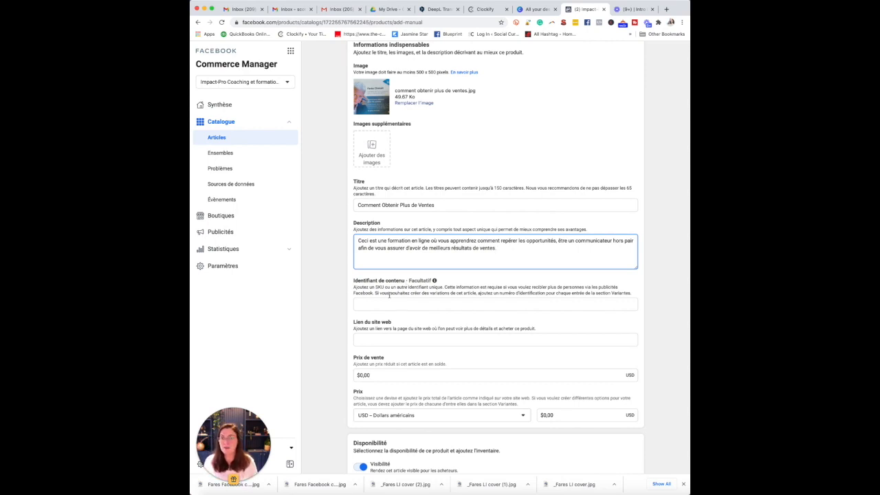
Paste the copied PayPal shopping cart address as the product's website link
click(377, 342)
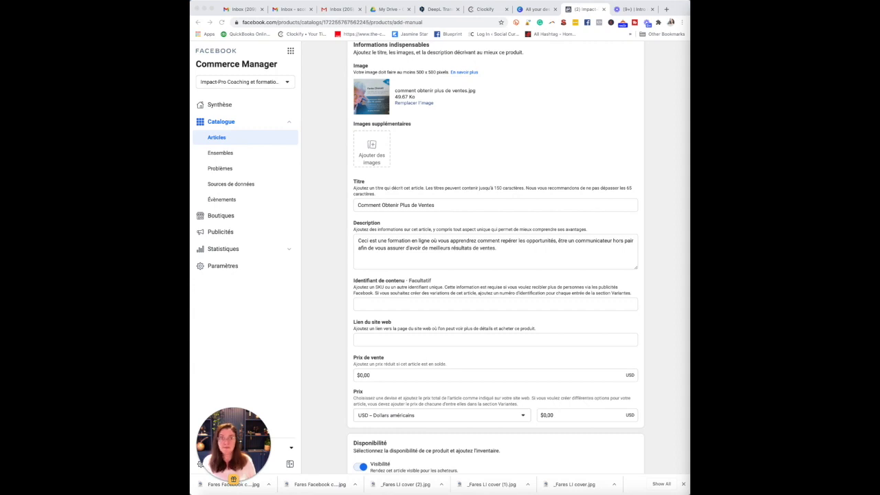
click(391, 343)
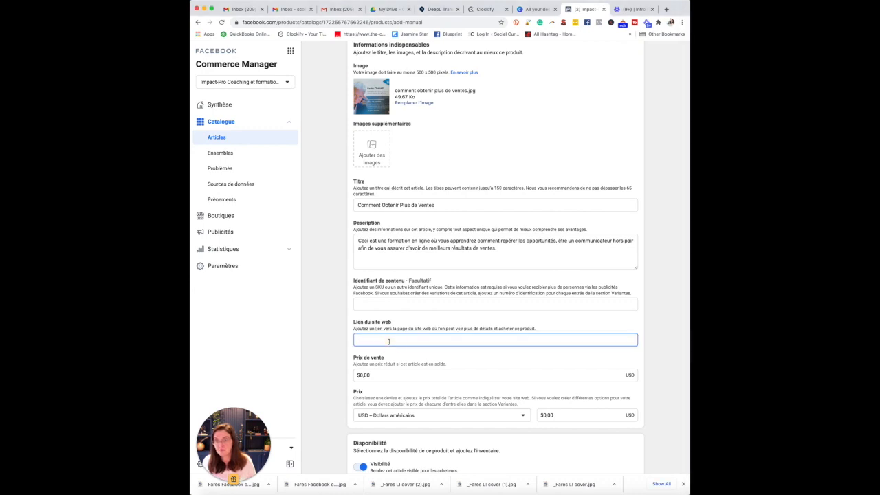
key(super+v)
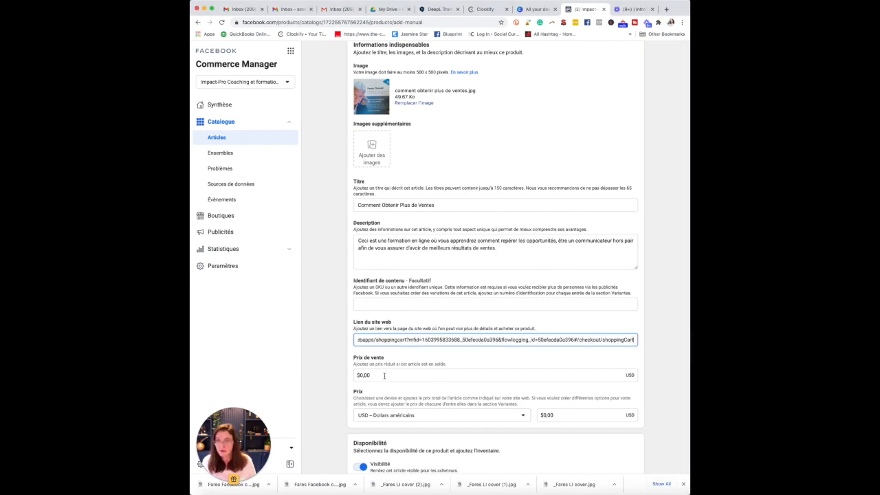
Change the product's price currency to CAD – Dollar canadien
scroll(413, 377, down, 1)
click(404, 346)
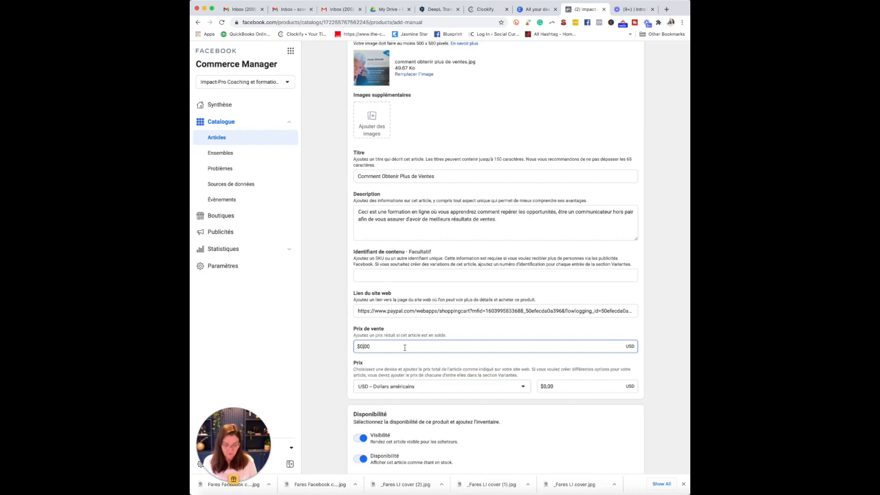
key(BackSpace)
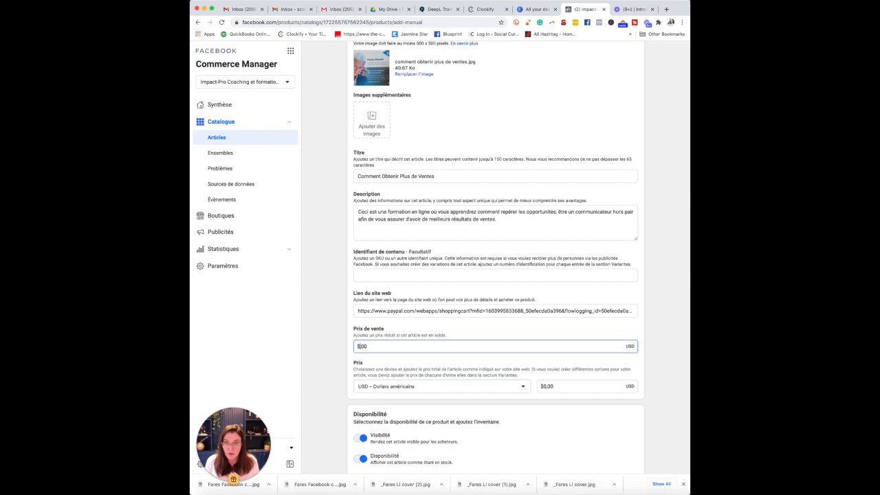
click(415, 391)
scroll(414, 365, down, 2)
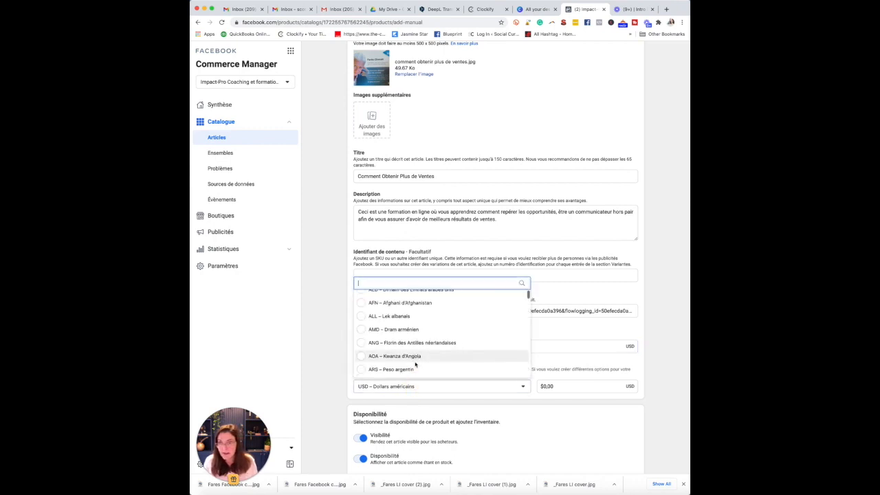
scroll(416, 364, down, 5)
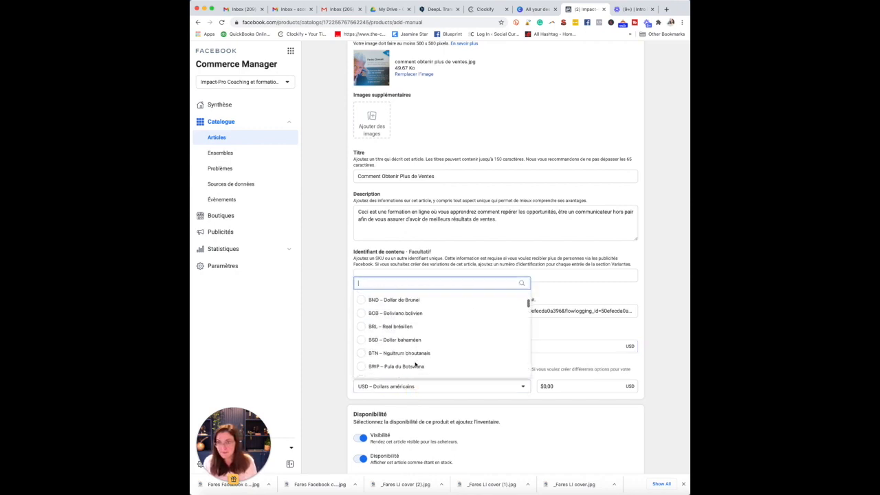
scroll(415, 365, down, 1)
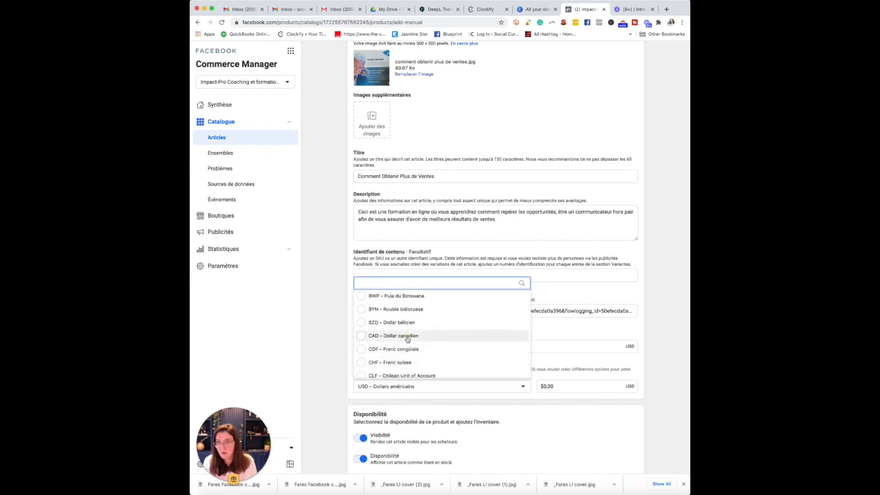
click(408, 337)
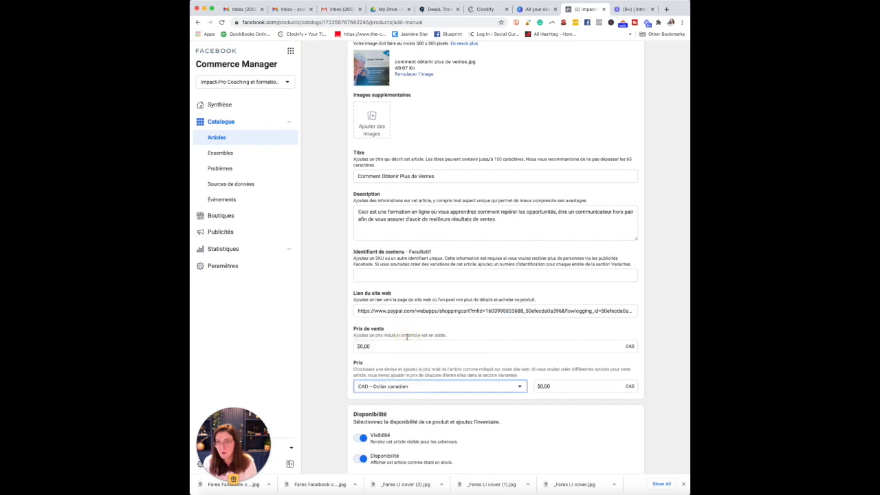
Set the product's sale price (Prix de vente) to $45,93
click(362, 345)
key(BackSpace)
text(45)
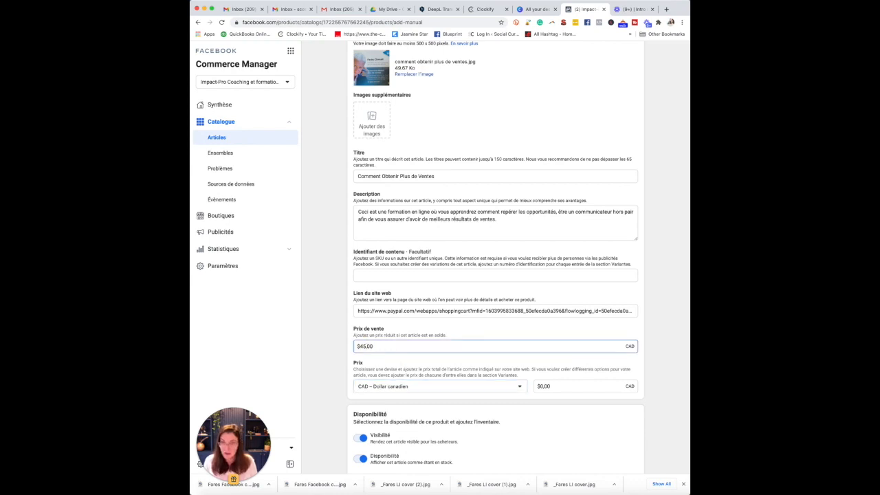
key(Right)
key(Right)
key(BackSpace)
key(BackSpace)
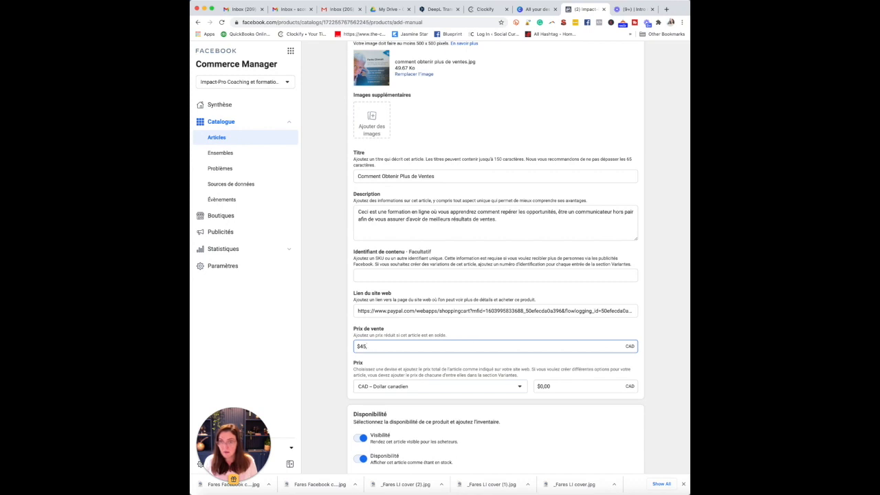
text(93)
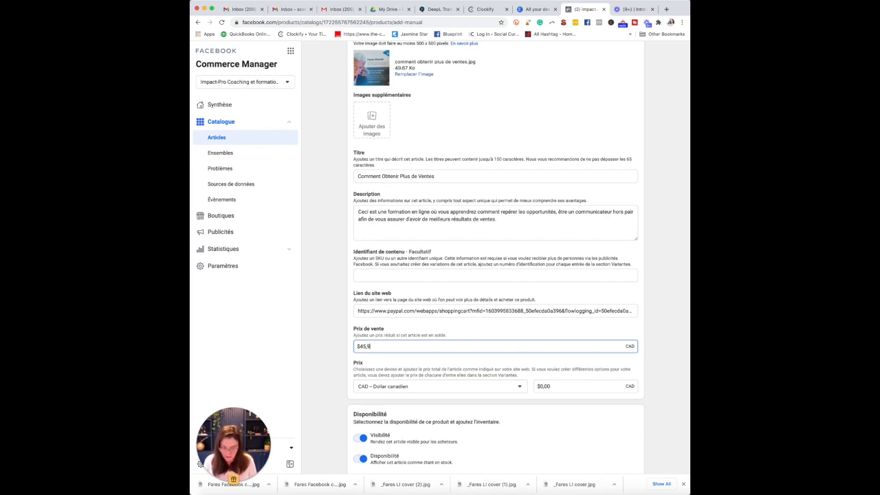
Set the product's regular price (Prix) to $45,93 as well
click(559, 386)
click(558, 386)
click(547, 385)
drag(549, 385, 536, 385)
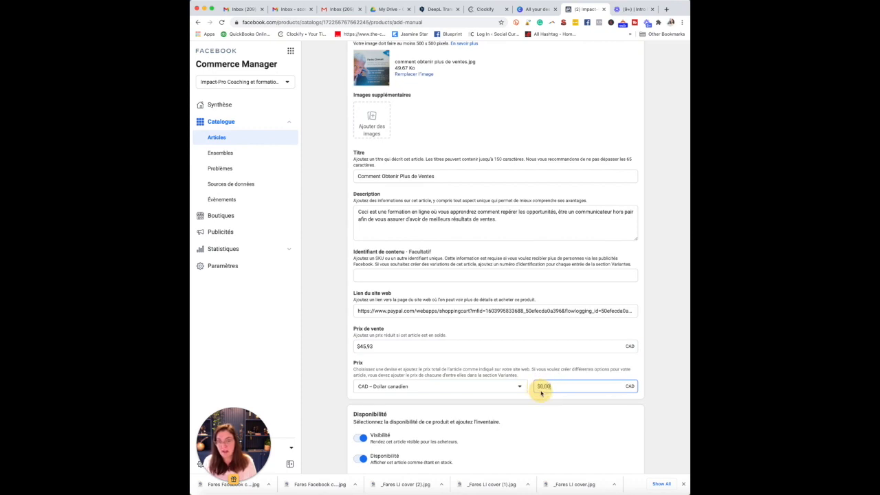
text(45,93)
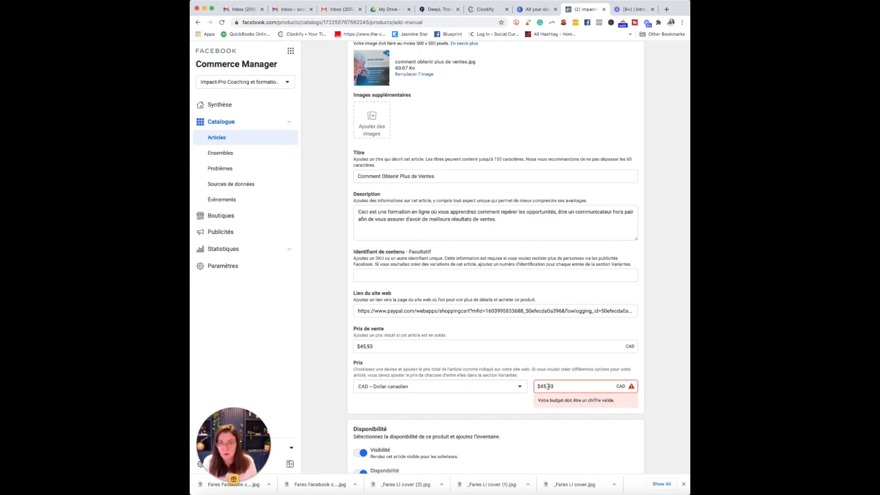
key(BackSpace)
key(BackSpace)
key(BackSpace)
text(,93)
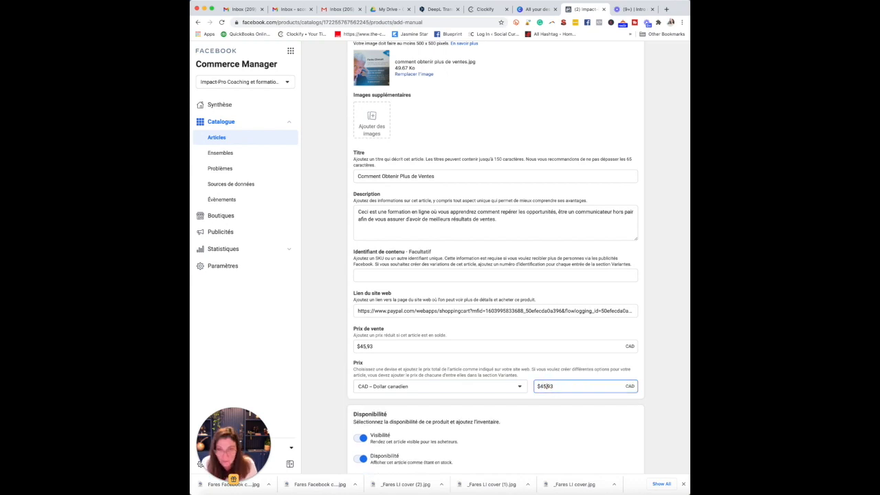
click(575, 427)
Set the product's condition (État) to Neuf in the categorisation section
scroll(574, 427, down, 5)
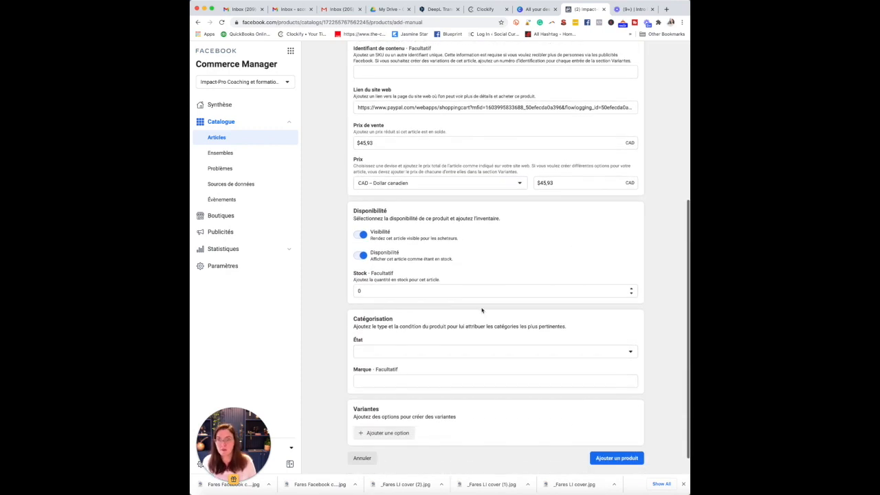
click(379, 290)
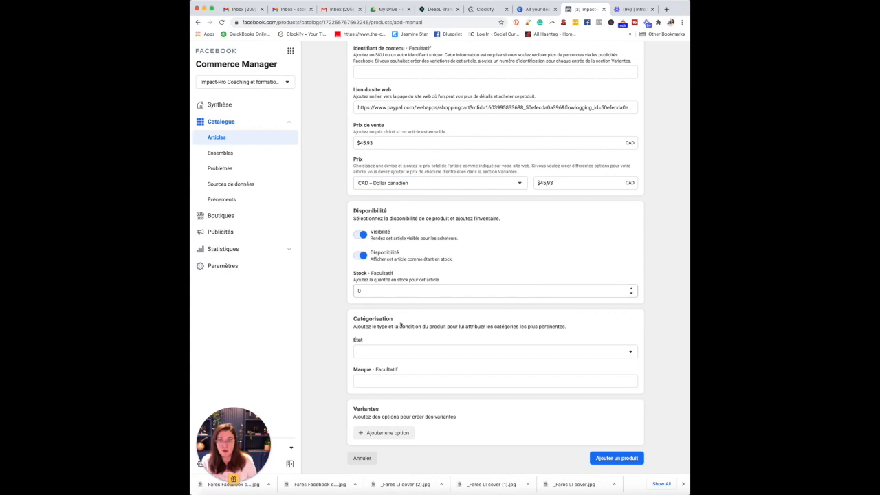
scroll(386, 342, down, 1)
click(387, 330)
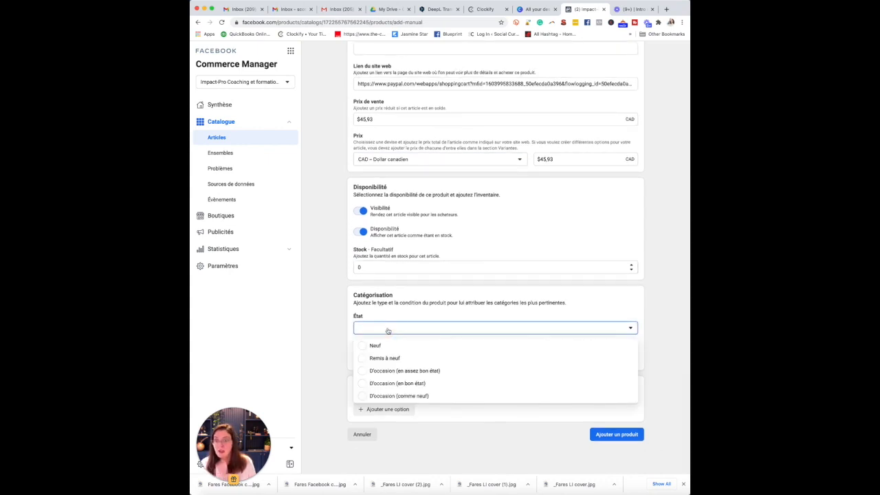
click(365, 346)
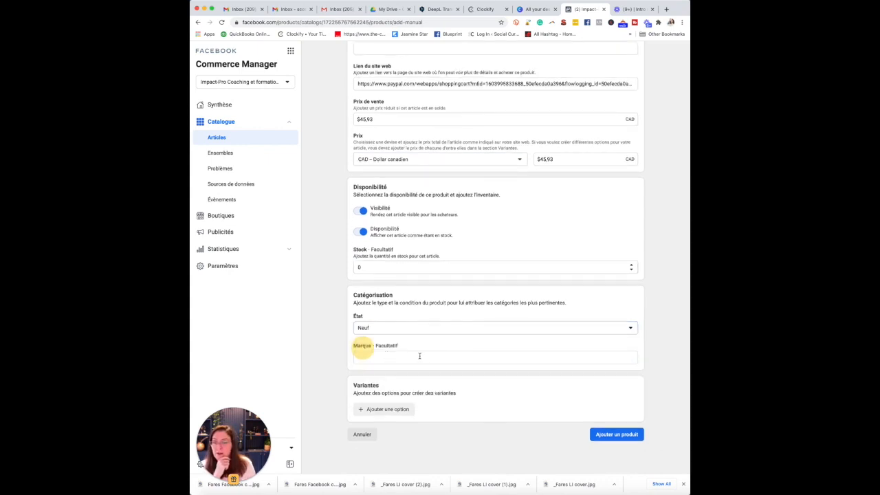
Submit the completed form to add the product to the catalogue
scroll(420, 319, up, 1)
scroll(419, 319, down, 1)
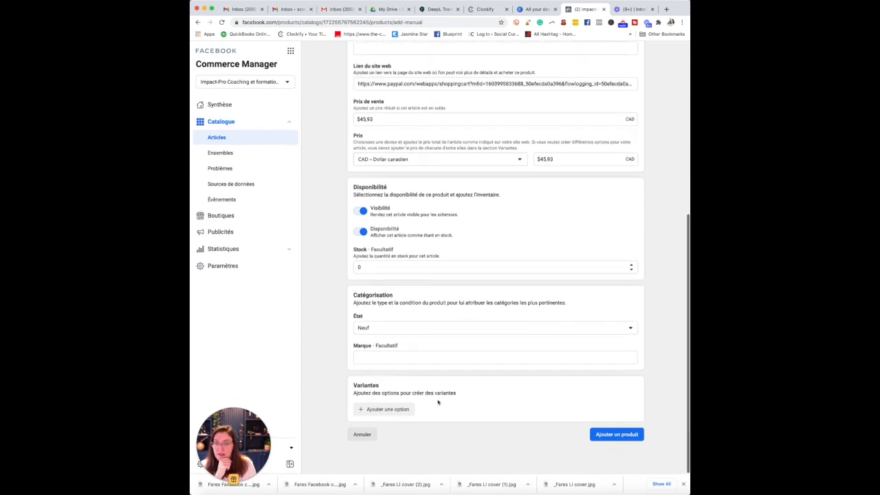
click(609, 433)
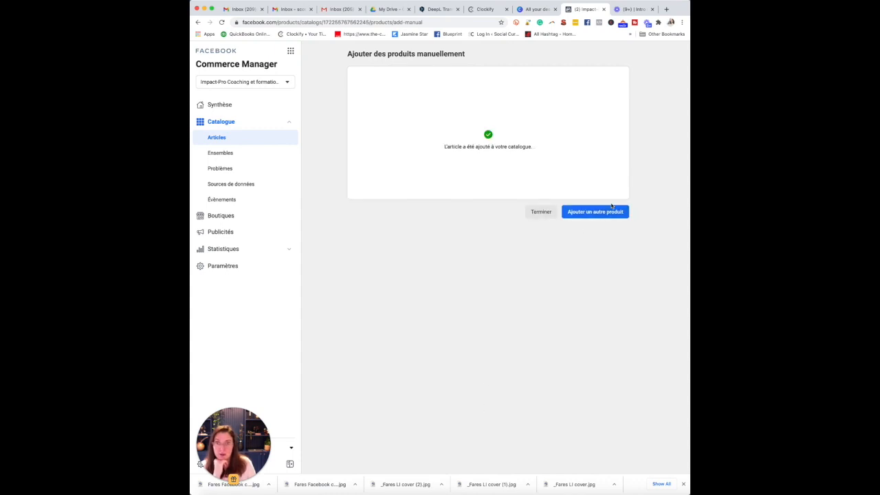
Search the catalogue's "Store collection Produits mis en avant" set for "Formations en lignes" and look at the set creation options
click(233, 152)
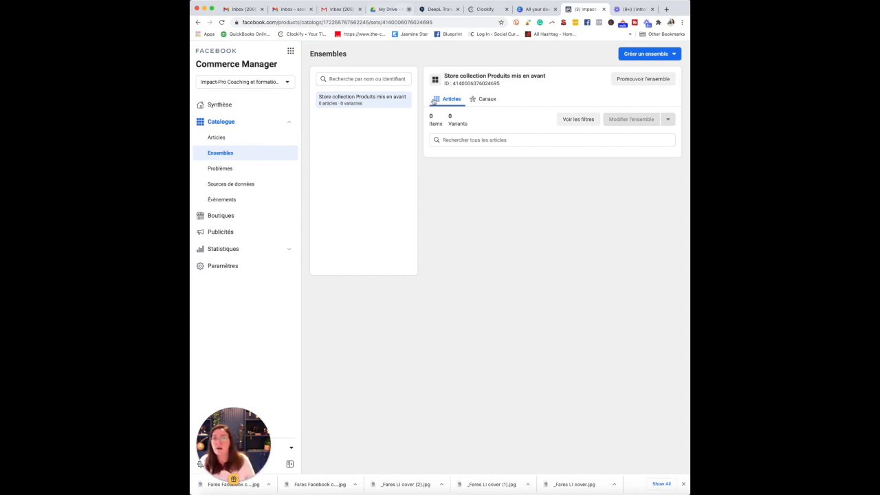
click(445, 141)
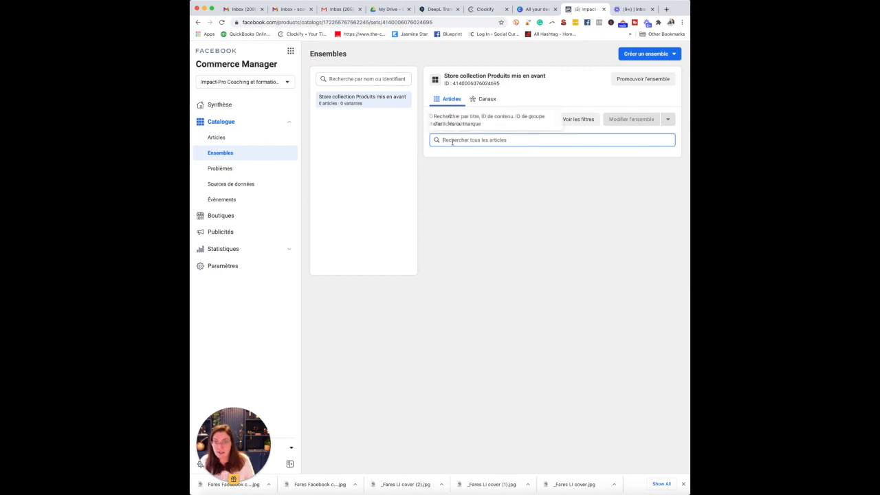
text(Formation )
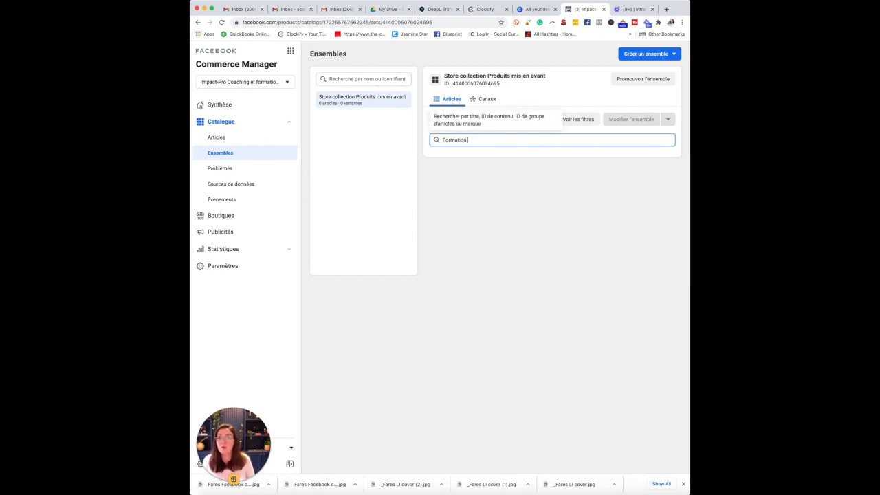
text(en lignes)
click(466, 140)
text(s)
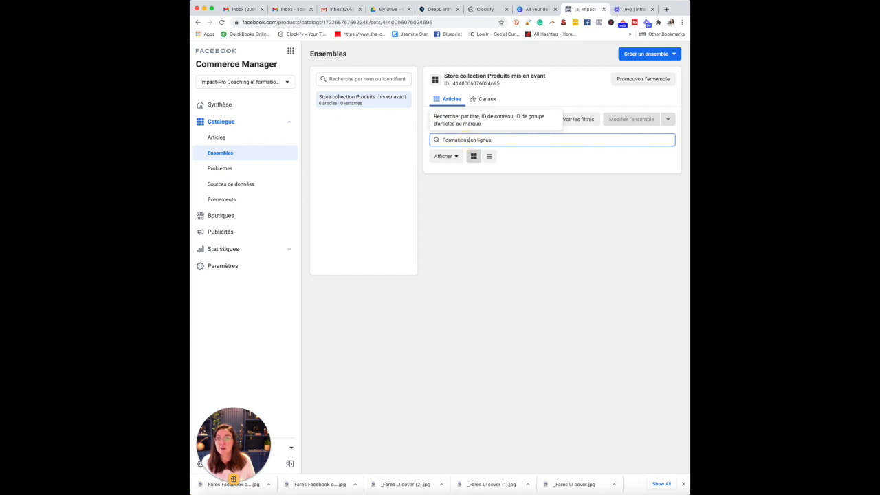
click(489, 157)
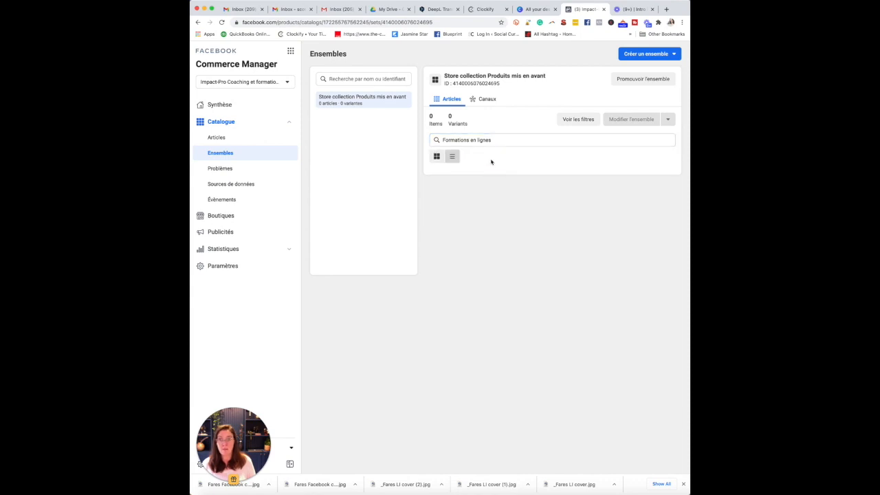
click(437, 157)
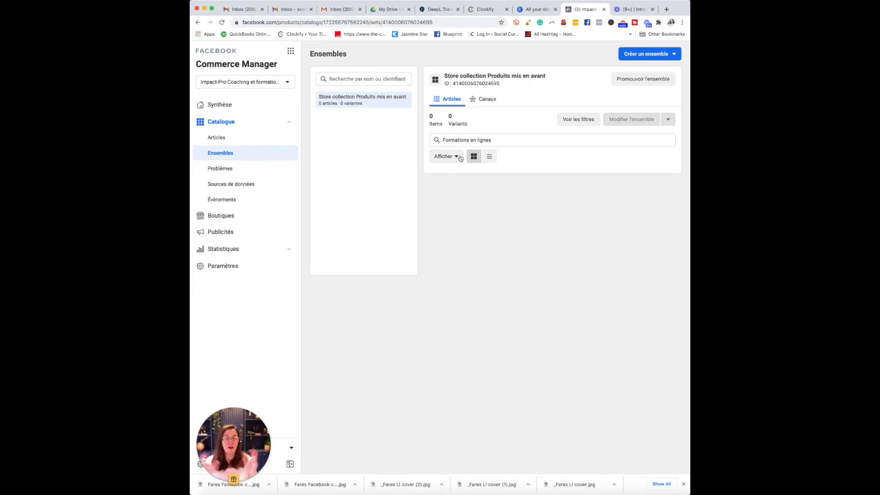
click(663, 59)
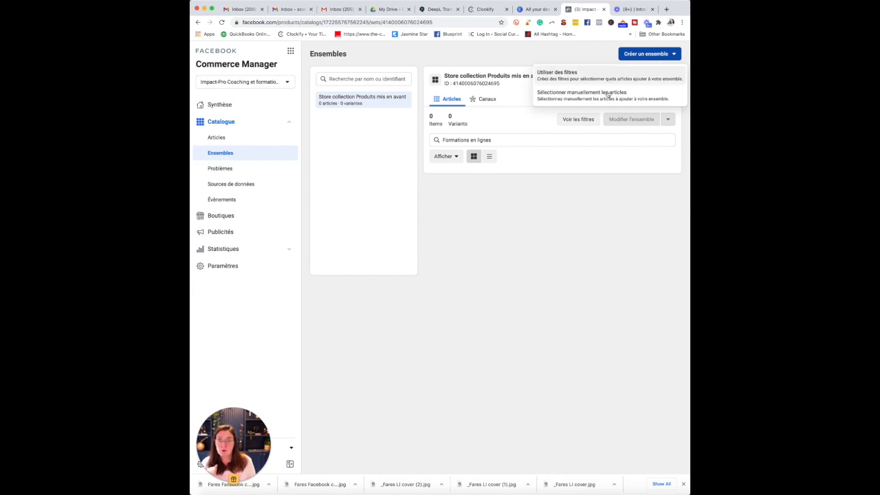
click(557, 218)
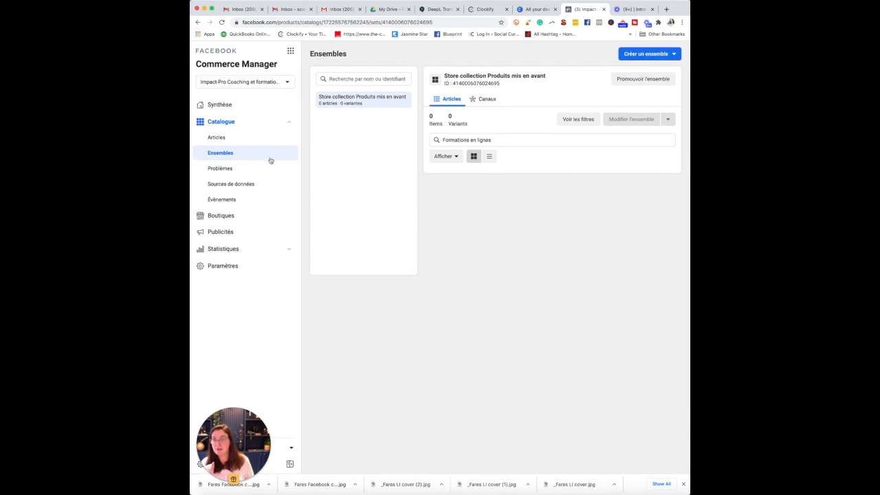
Review the catalogue's problems, error filter, data sources and events pages, plus the overview of shops
click(248, 168)
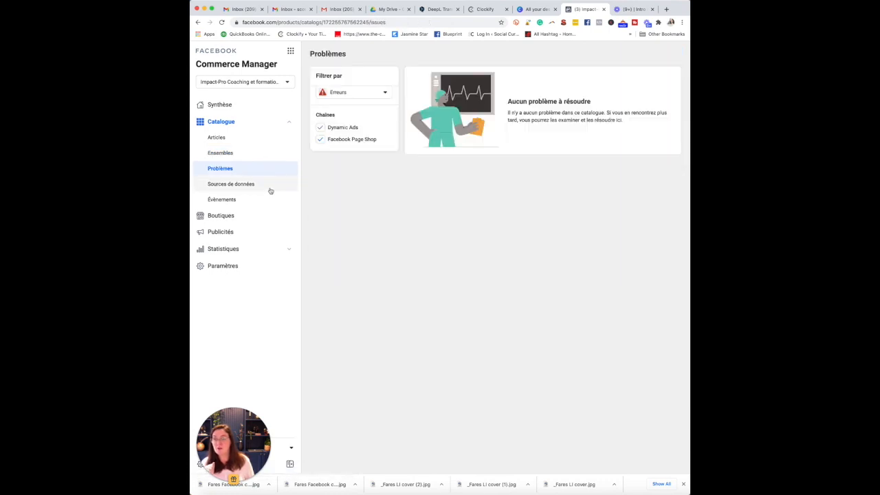
click(385, 94)
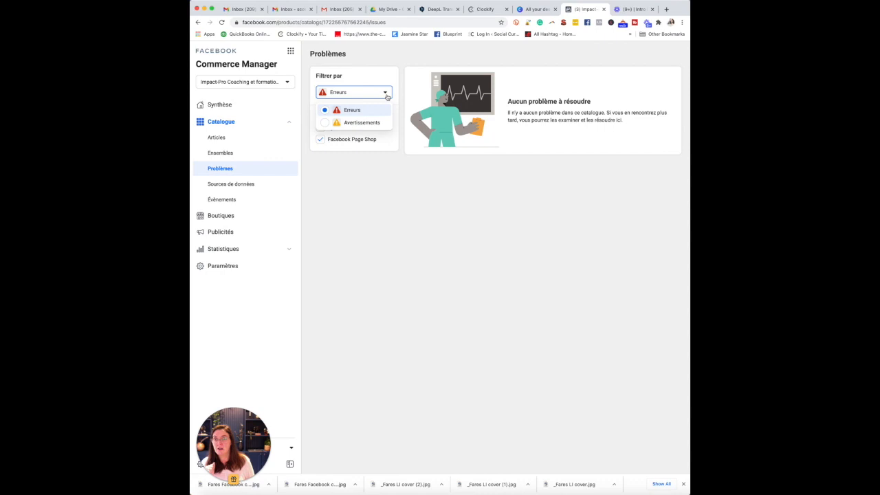
click(377, 200)
click(226, 189)
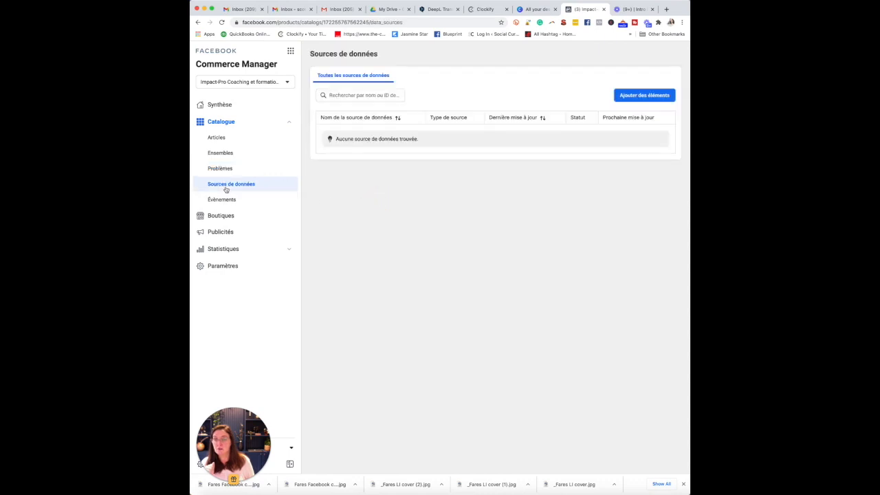
click(229, 199)
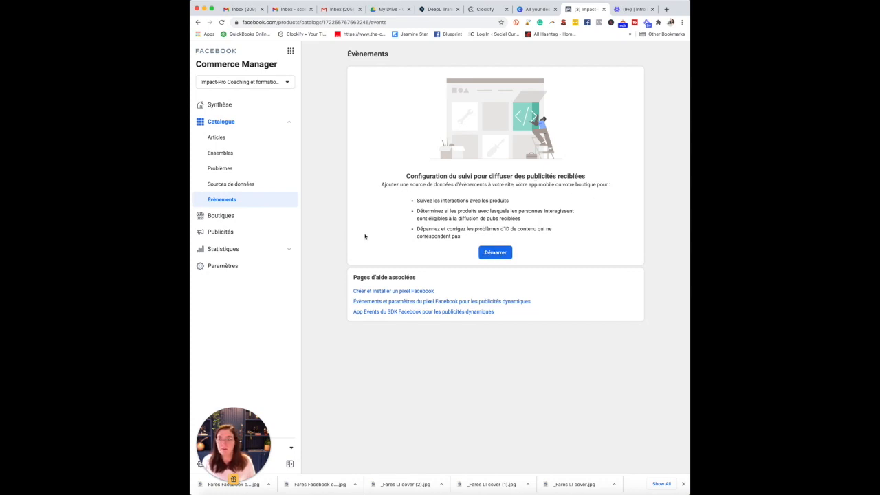
click(247, 220)
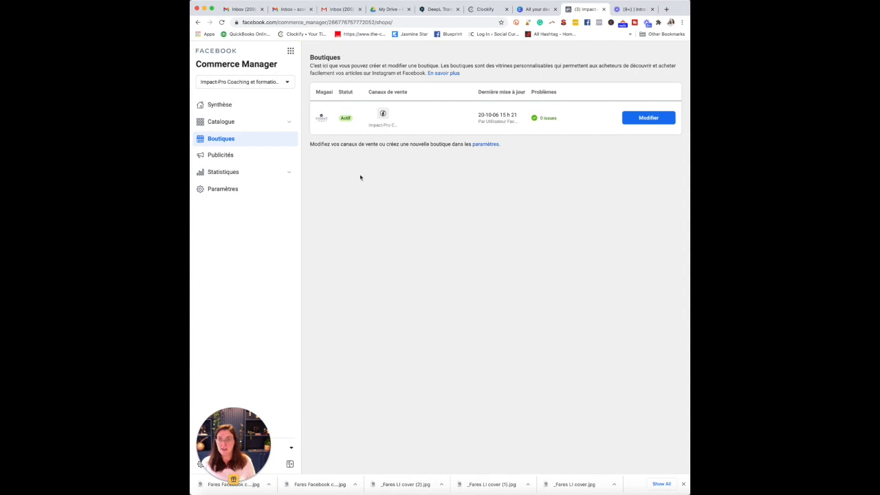
Edit the commerce account's default language and country settings and set the default country to Canada
click(224, 192)
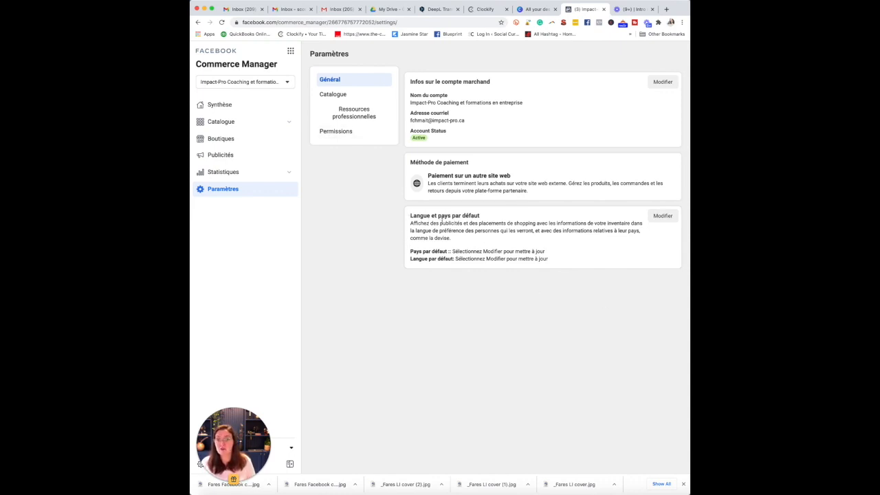
click(662, 217)
click(479, 259)
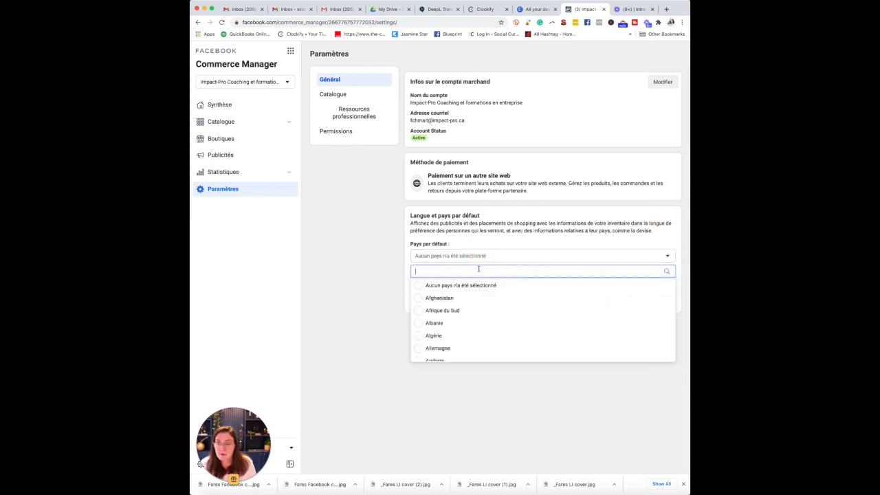
scroll(480, 308, down, 5)
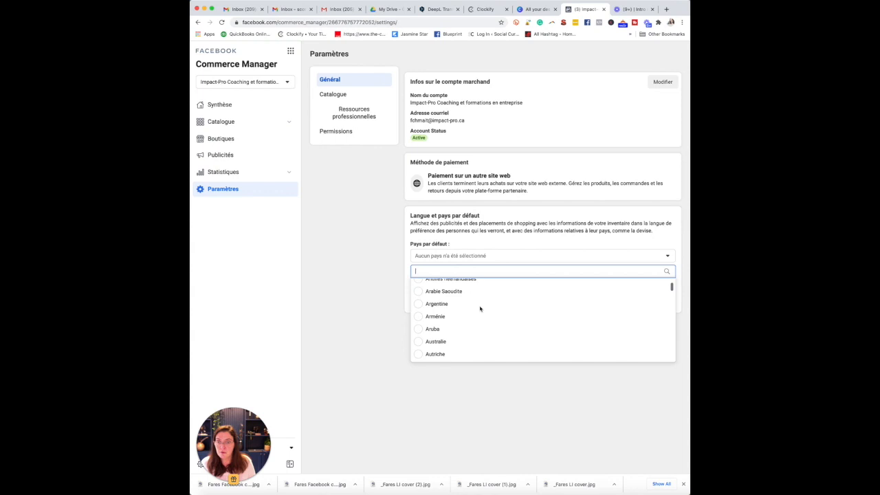
scroll(480, 309, down, 8)
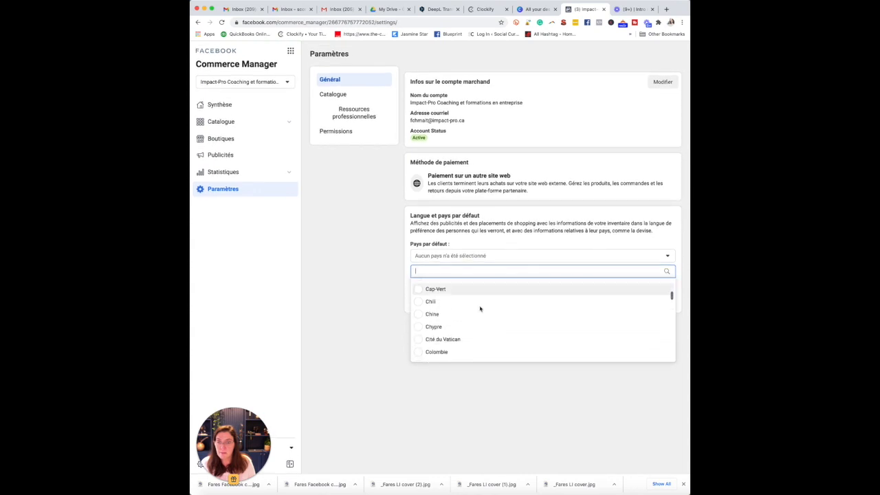
scroll(480, 309, up, 1)
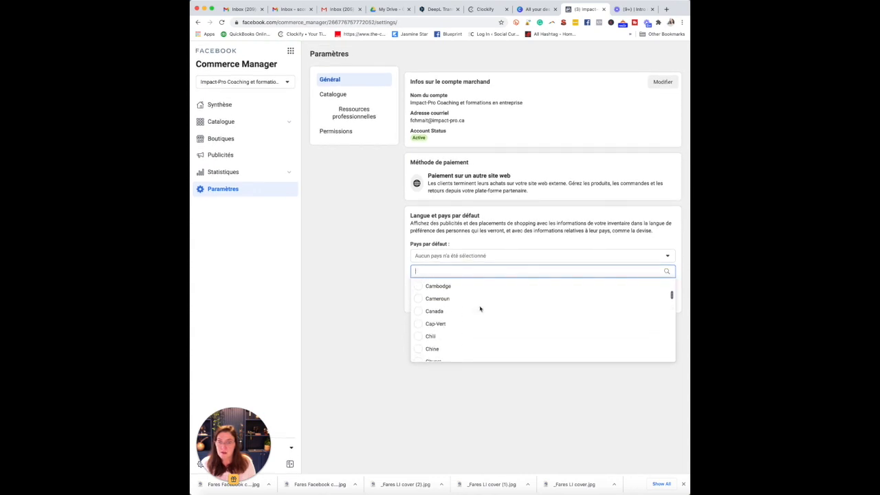
click(422, 311)
Set the default language to Français and save the language and country settings
click(447, 288)
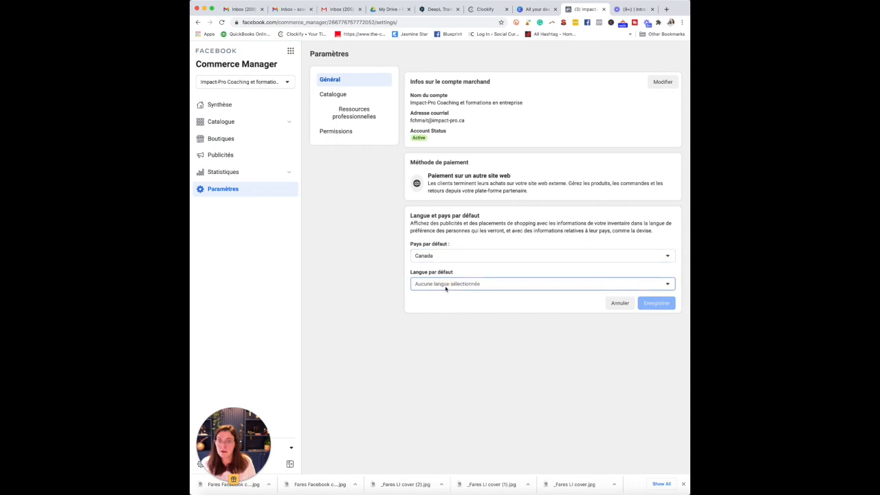
text(f)
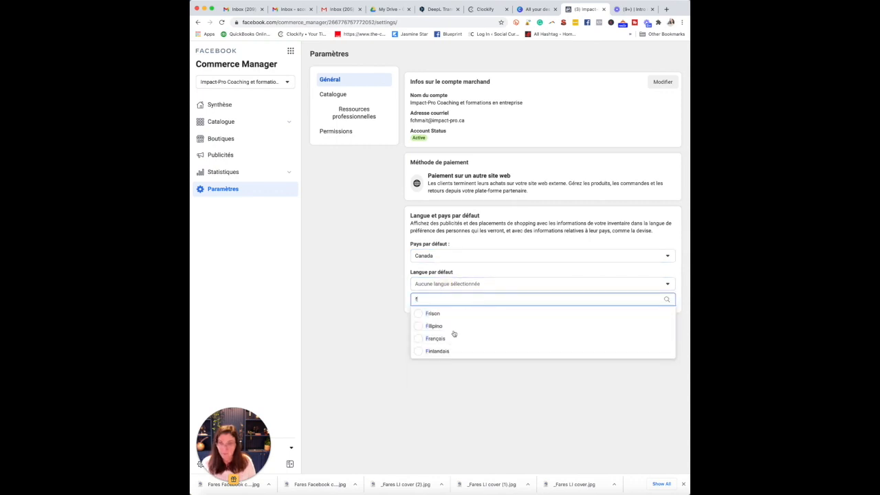
click(419, 338)
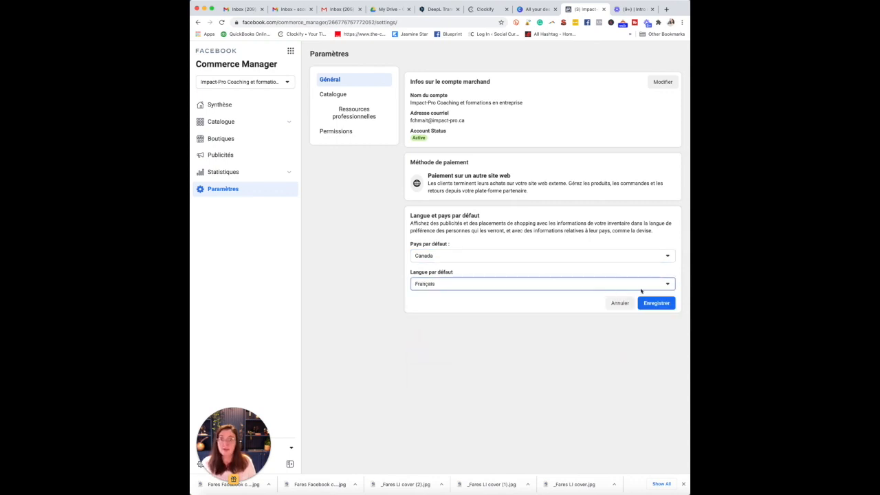
click(656, 303)
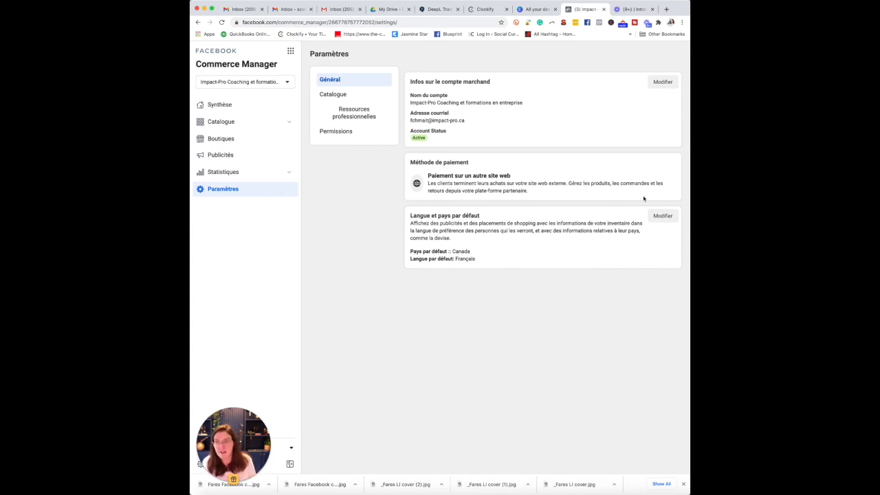
Start a manually selected set containing Les secrets d'une négociation efficace, Le langage d'influence and Comment Obtenir Plus de Ventes
click(236, 122)
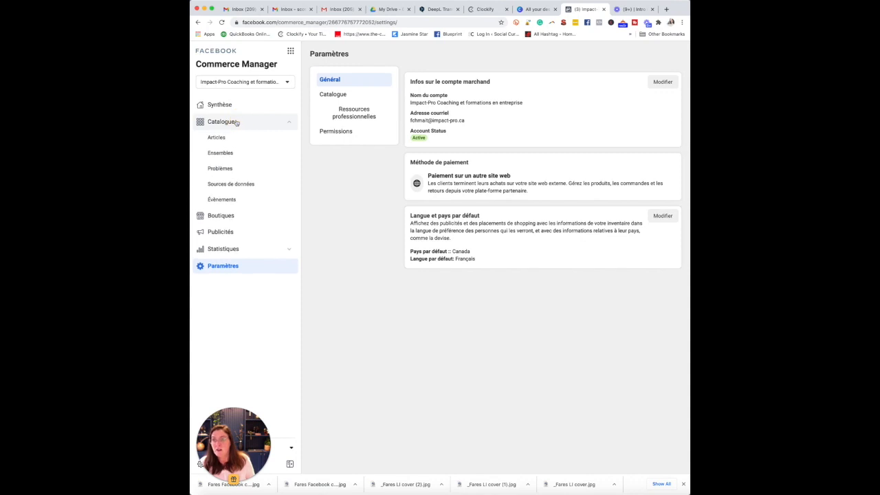
click(221, 153)
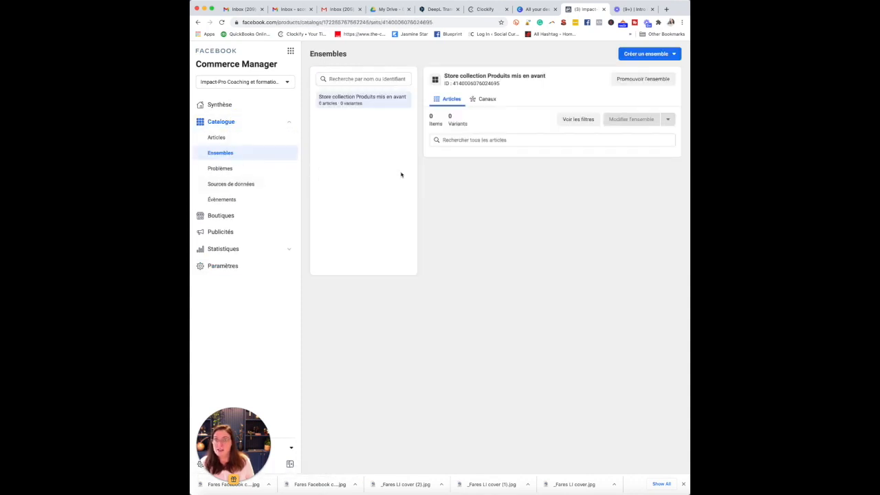
click(642, 54)
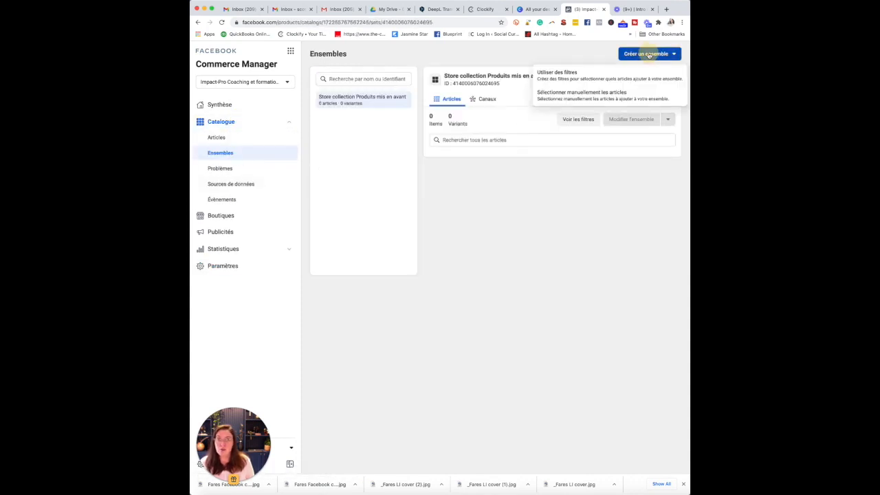
click(598, 100)
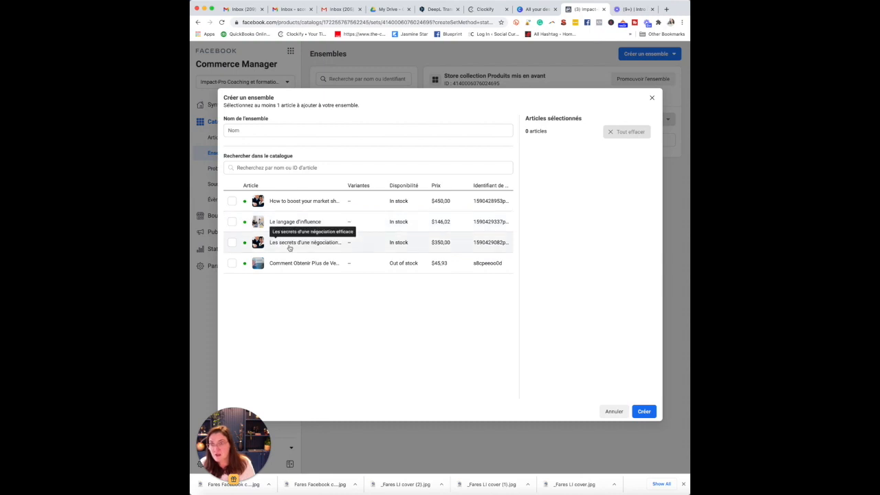
click(232, 243)
click(231, 222)
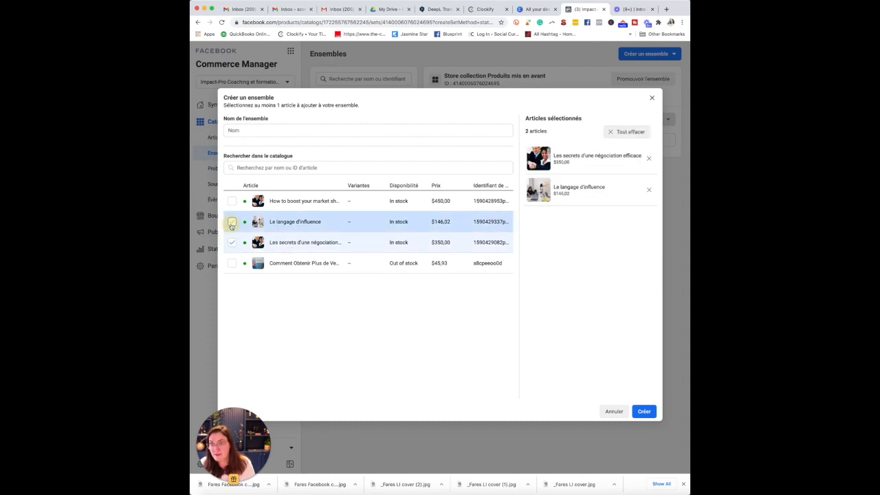
click(232, 263)
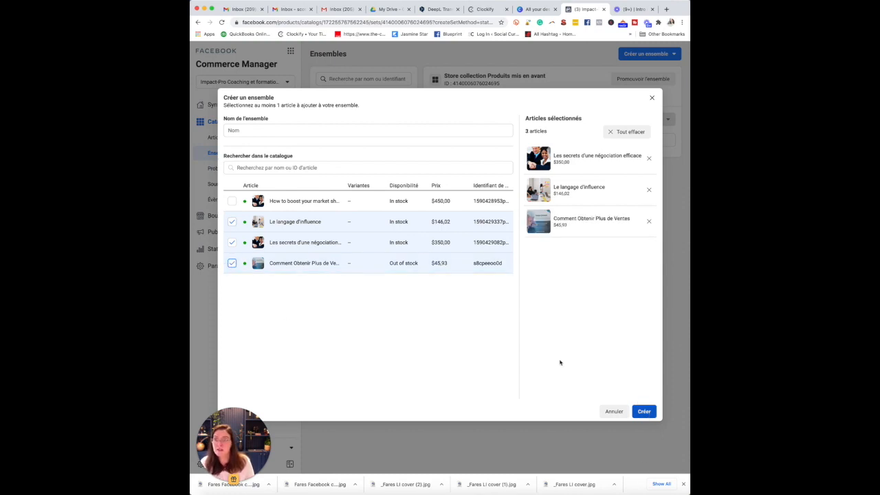
Name the new set "Formations en ligne" and create it
click(261, 128)
text(Formation en ligne)
click(252, 130)
text(s)
click(305, 131)
click(644, 411)
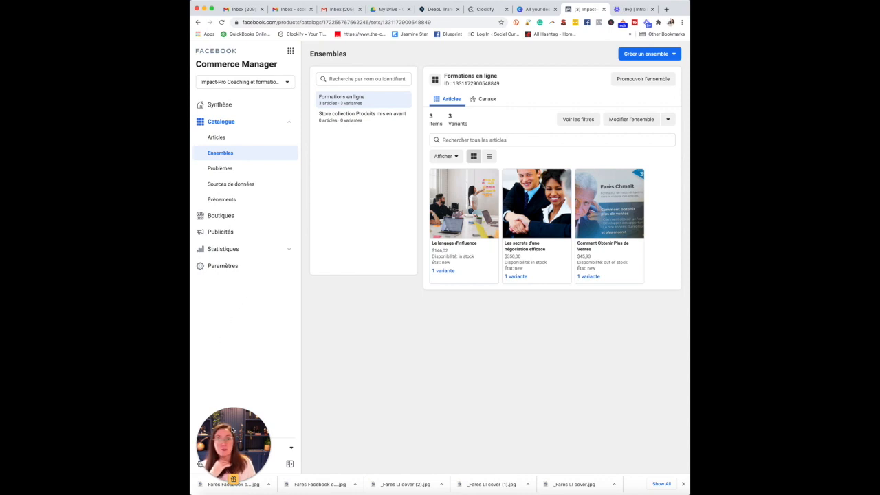
Open the active Impact-Pro shop for editing from the list of shops
click(233, 430)
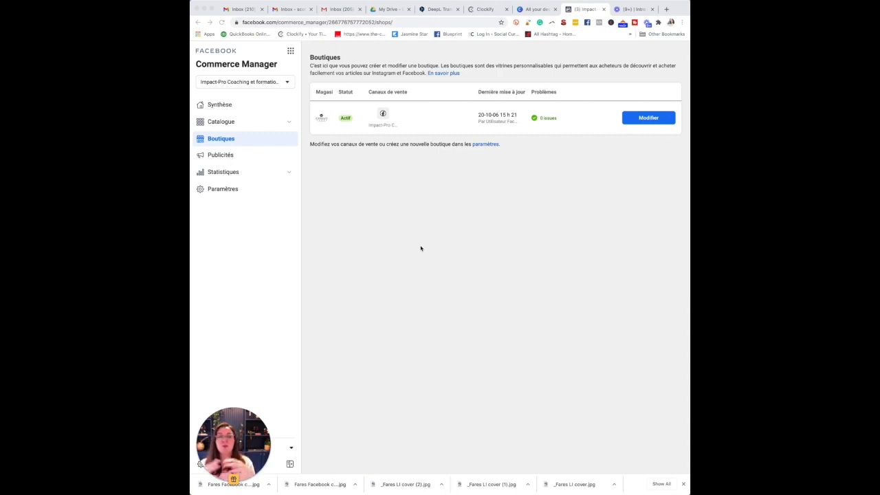
click(648, 121)
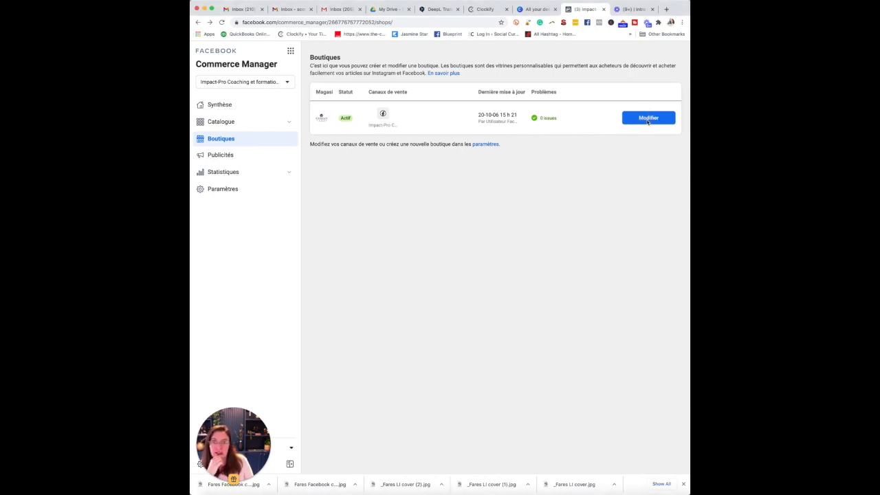
click(648, 119)
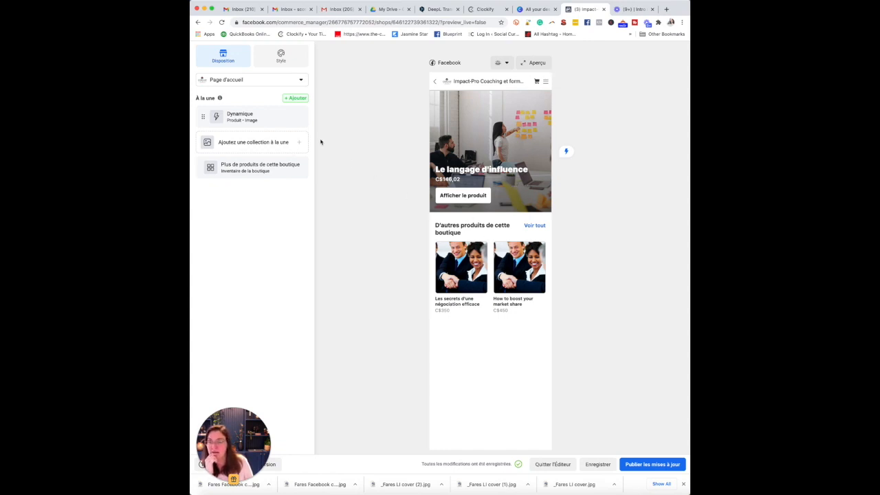
Check the dynamic featured product's settings, and add the existing Formations en ligne collection to the shop's home page
click(272, 123)
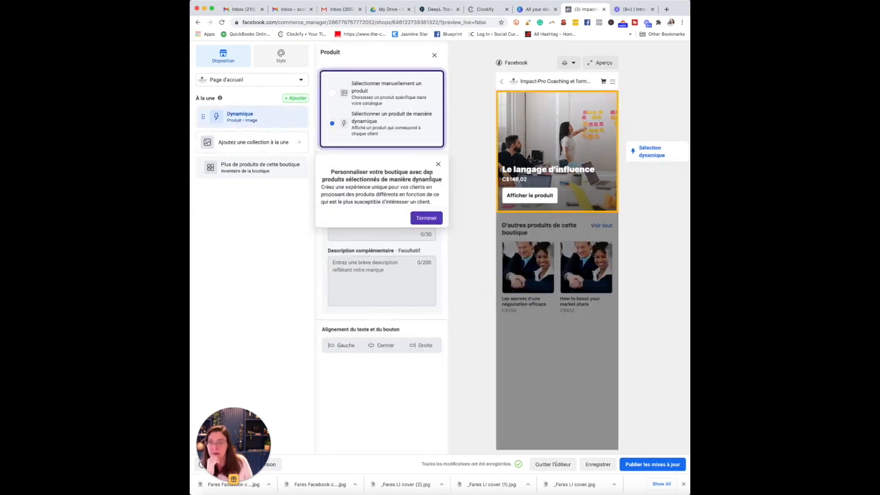
click(437, 166)
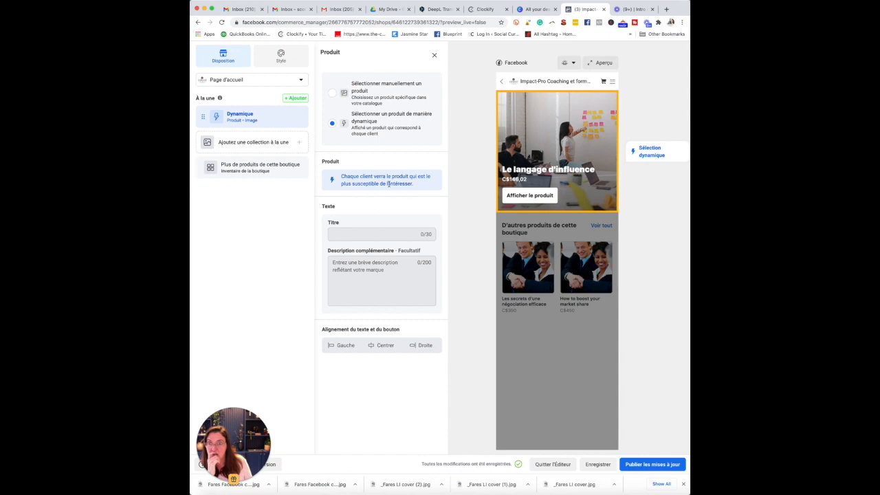
click(251, 143)
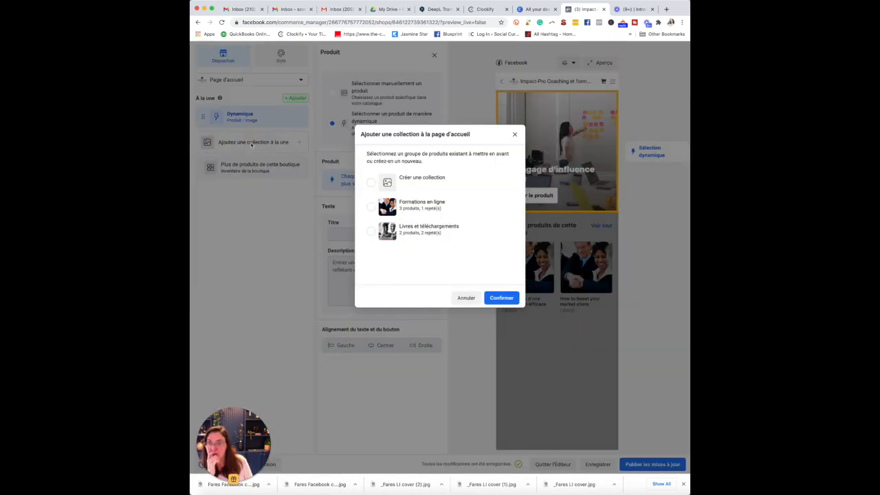
click(371, 207)
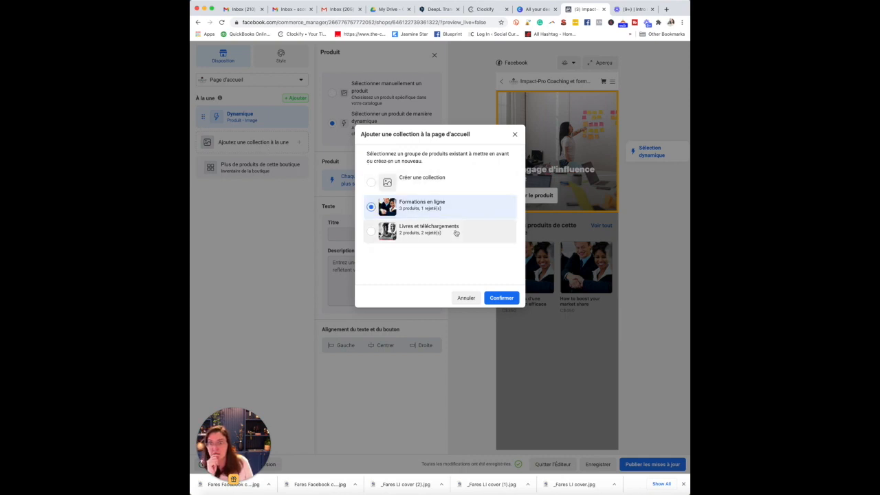
click(502, 298)
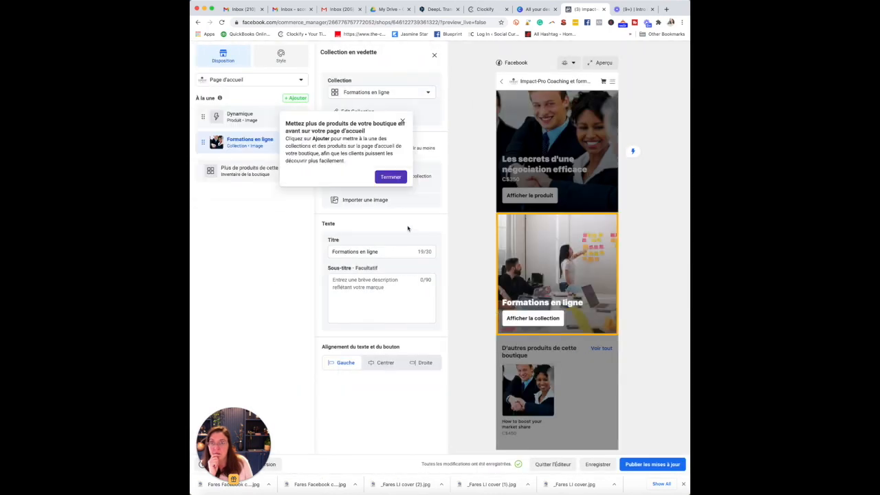
click(390, 177)
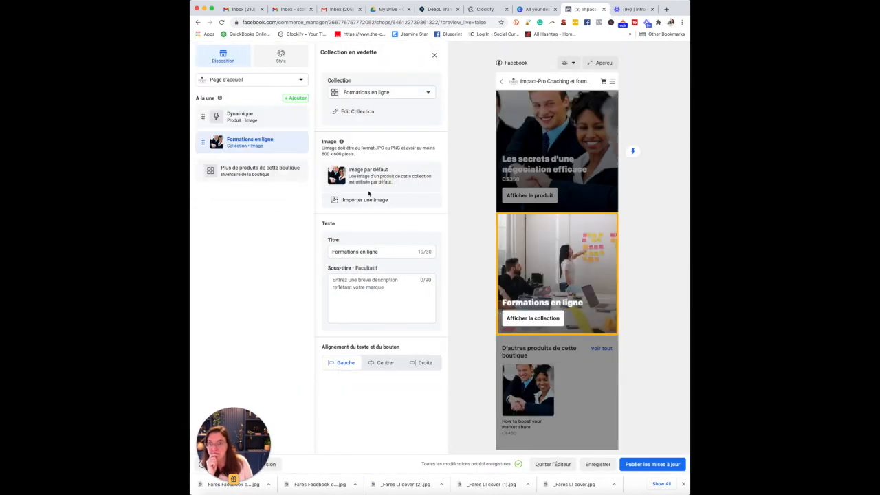
Give the featured collection the subtitle "Plusieurs formations en ligne sont disponibles" and set its text and button alignment to Gauche
click(360, 286)
text(Plusieurs )
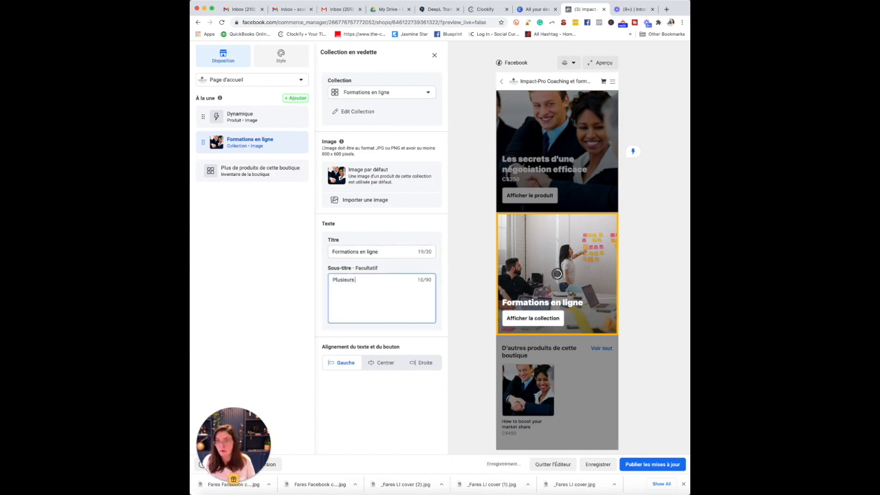
text(formations en ligne sont disponible)
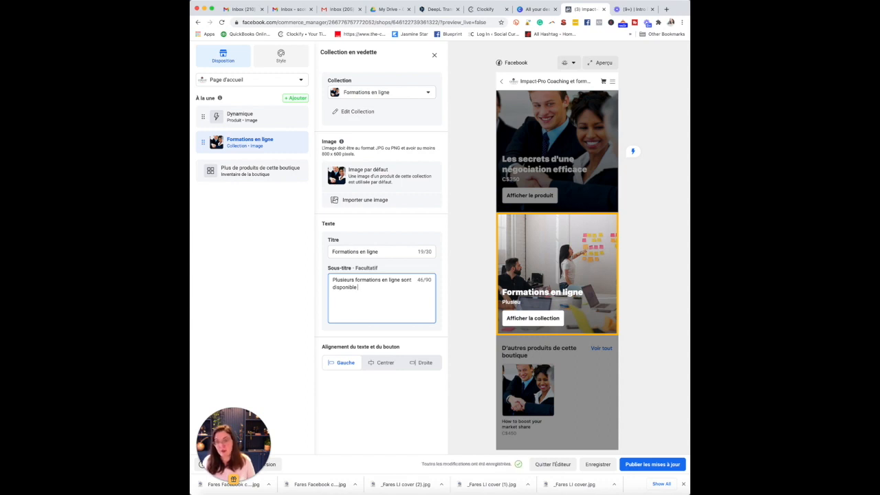
text(s)
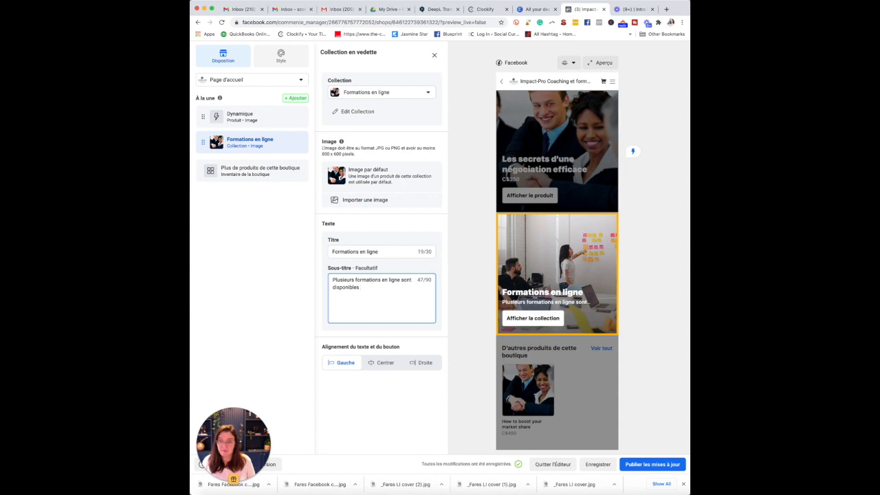
text(pour par)
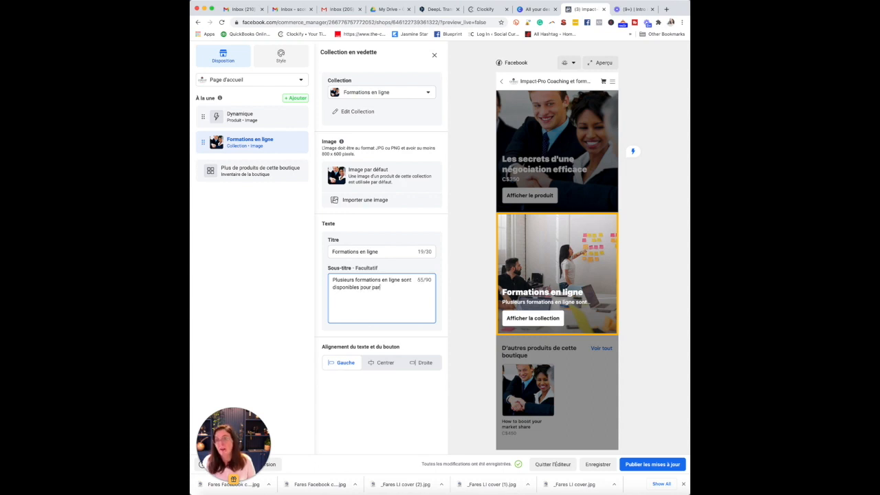
text(faite vos caon)
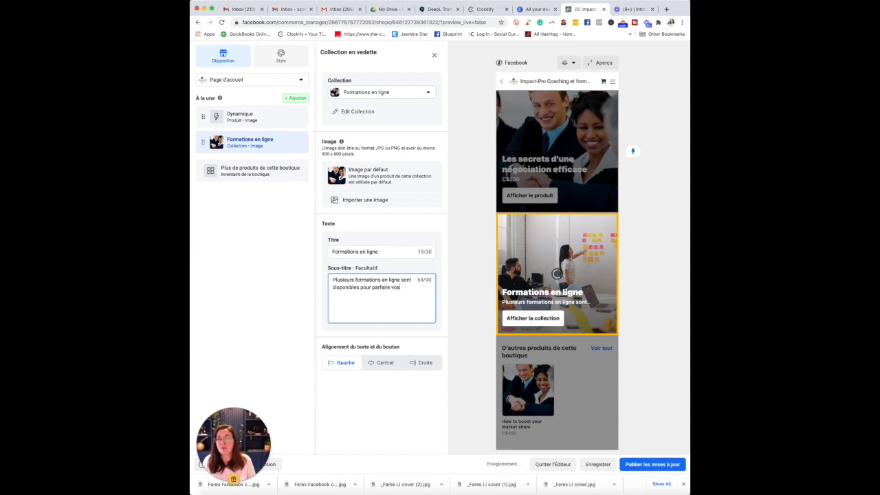
key(BackSpace)
key(BackSpace)
text(nnaai)
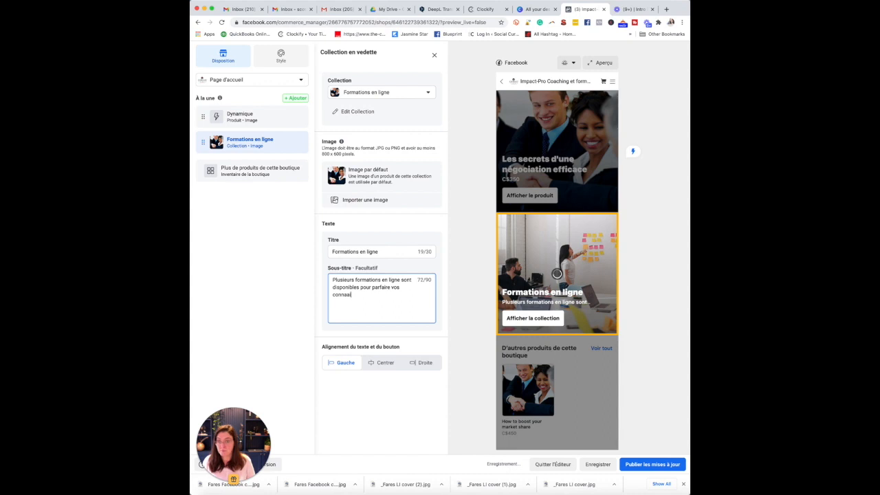
text(nces.en matière)
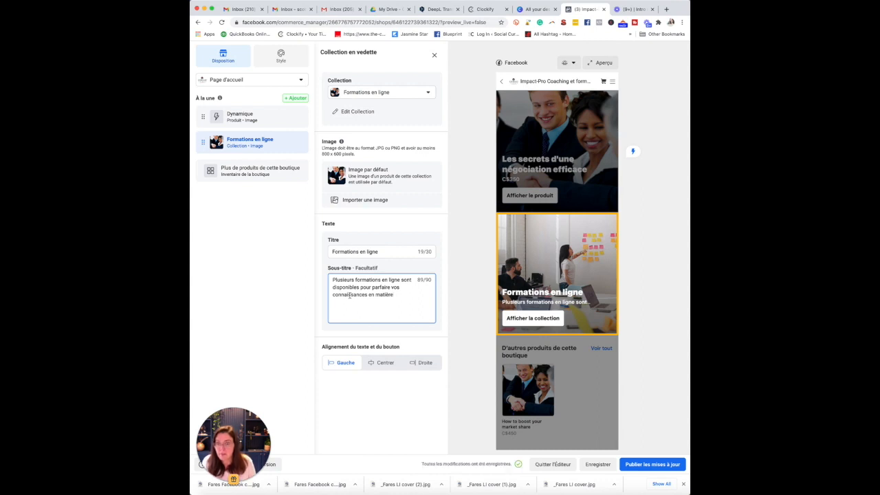
drag(396, 294, 359, 287)
key(BackSpace)
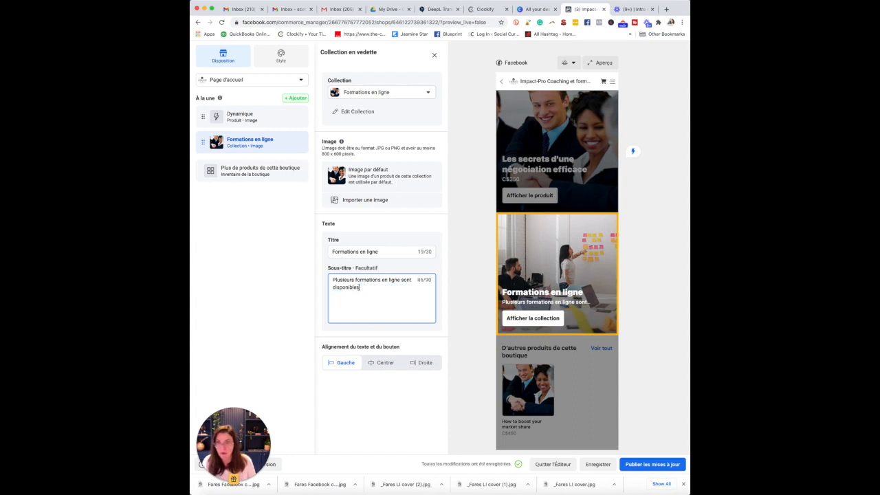
click(381, 365)
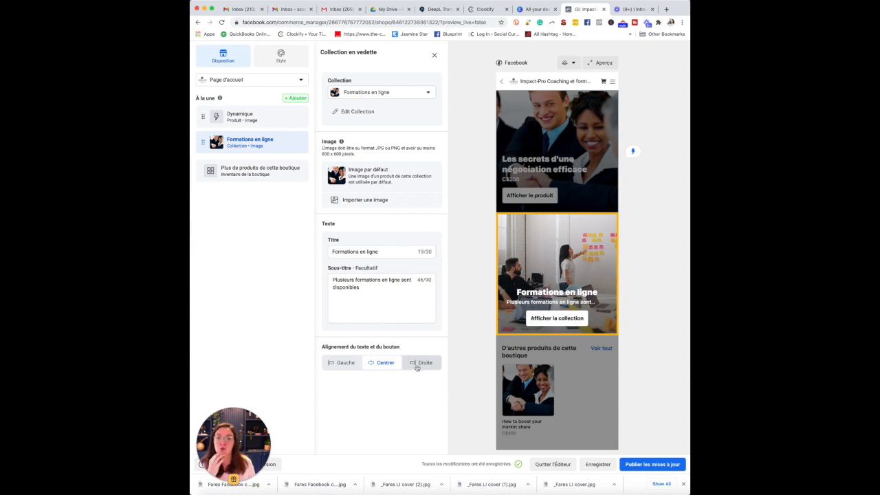
click(341, 367)
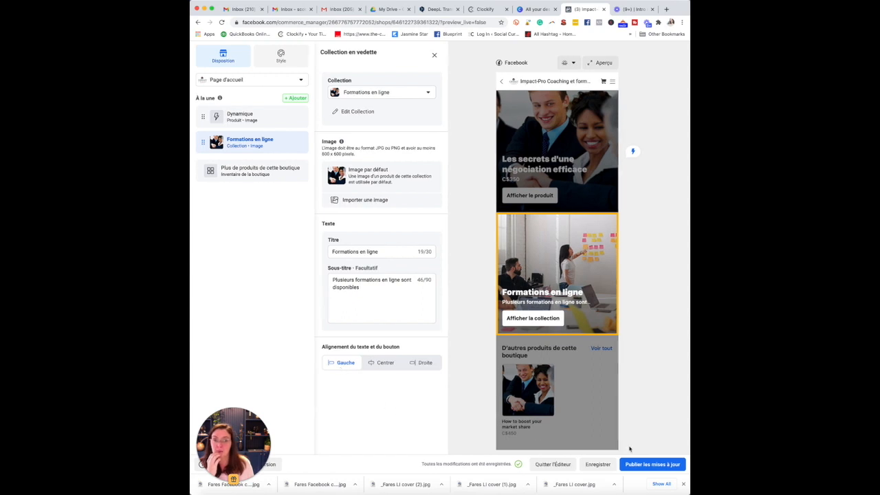
Check the shop inventory section, and submit the shop updates for publication with the option to publish without rejected updates
click(255, 174)
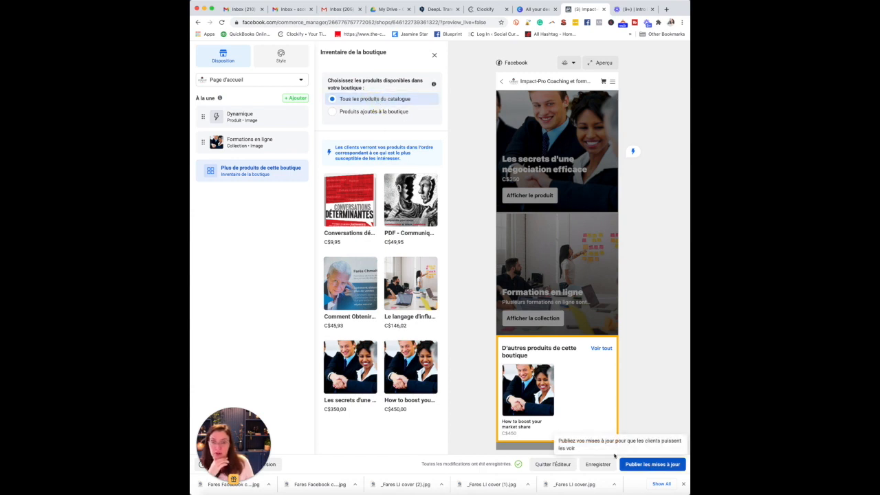
click(645, 468)
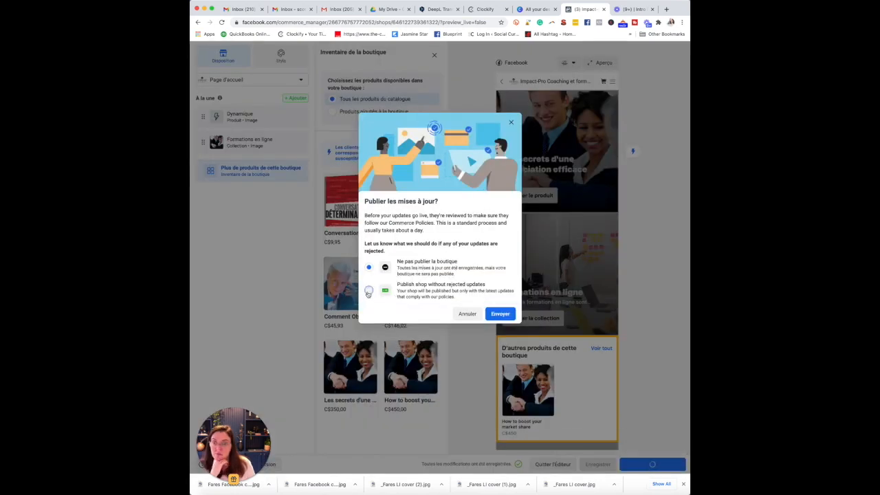
click(368, 292)
click(500, 314)
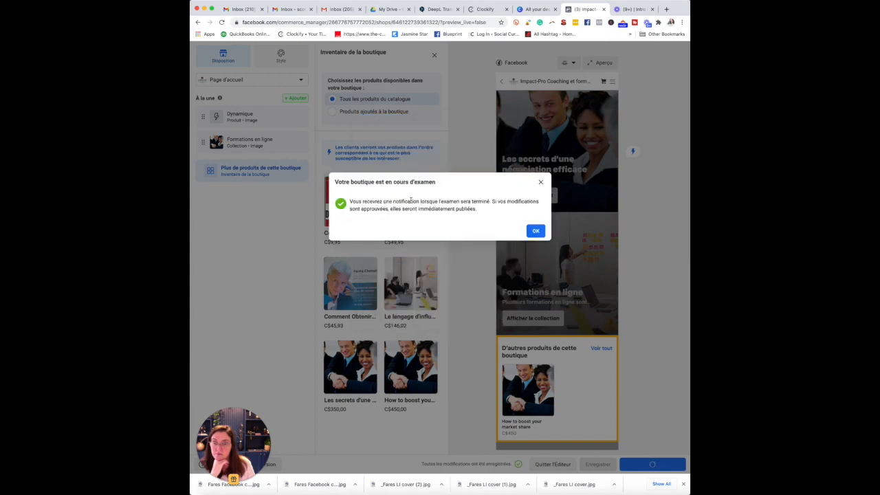
click(535, 230)
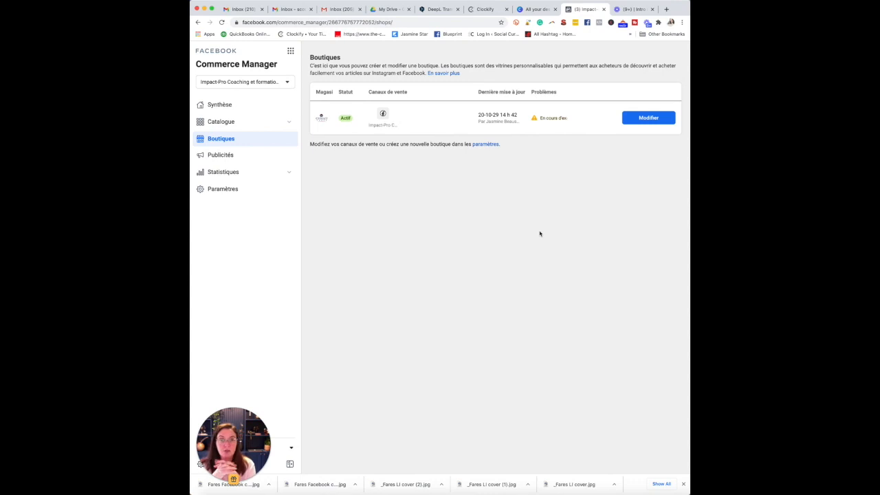